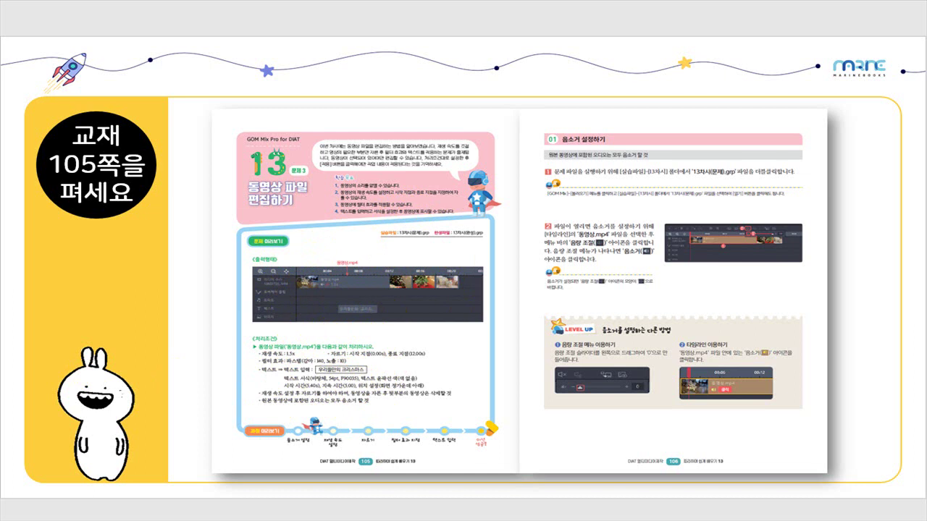
# Advance the lesson slides to the processing conditions for 동영상.mp4
pyautogui.press('Right')
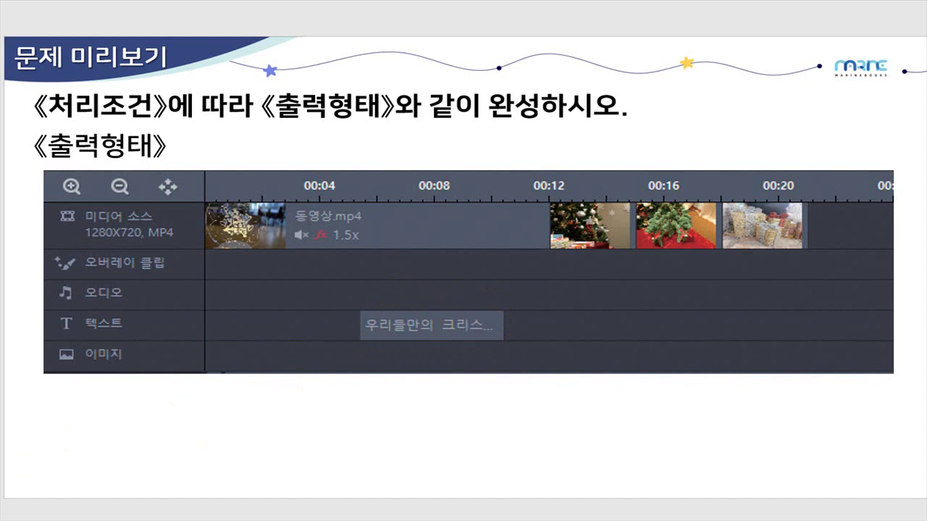
pyautogui.press('Right')
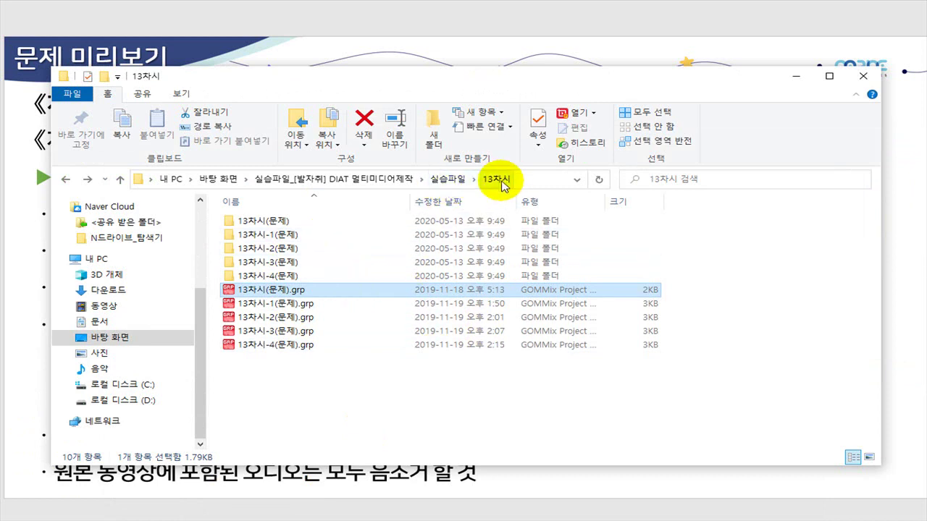
# Select the problem file 13차시(문제).grp in the 13차시 folder, then switch to GOM Mix Pro with that project
pyautogui.click(288, 388)
pyautogui.click(268, 293)
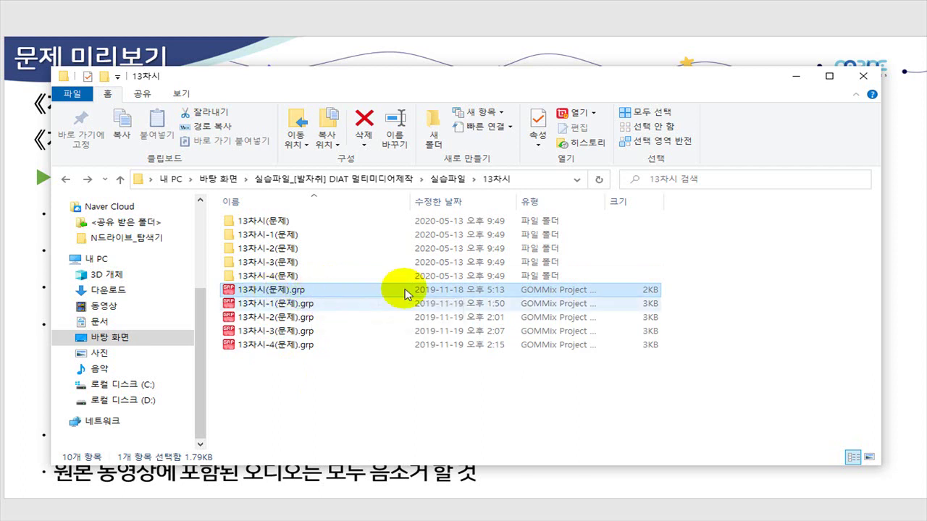
pyautogui.click(794, 78)
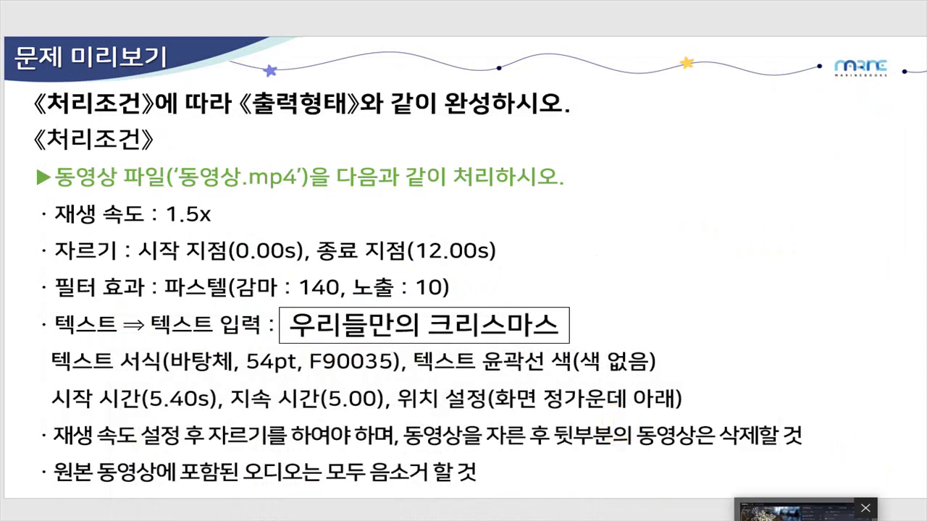
pyautogui.click(797, 510)
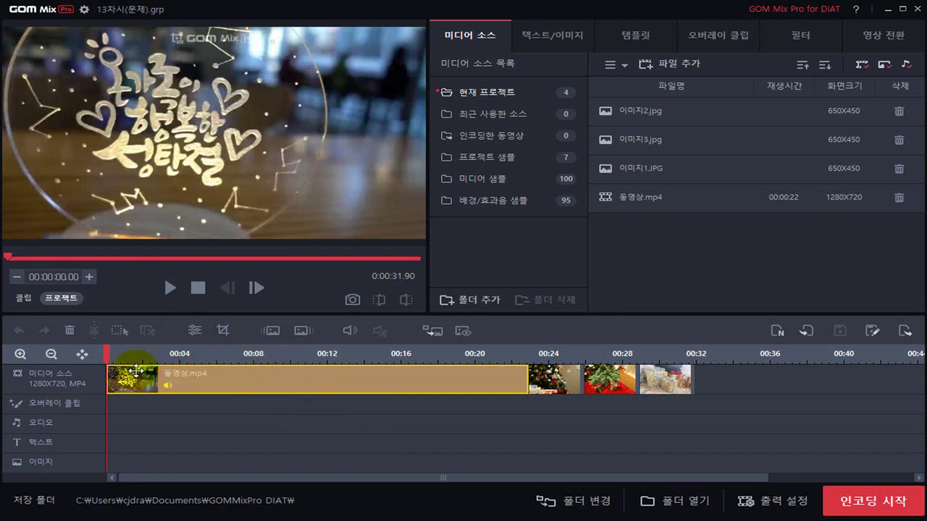
# Set the playback speed of the 동영상.mp4 clip to 1.5x and apply the video adjustment
pyautogui.click(195, 335)
pyautogui.click(196, 334)
pyautogui.click(195, 335)
pyautogui.click(196, 335)
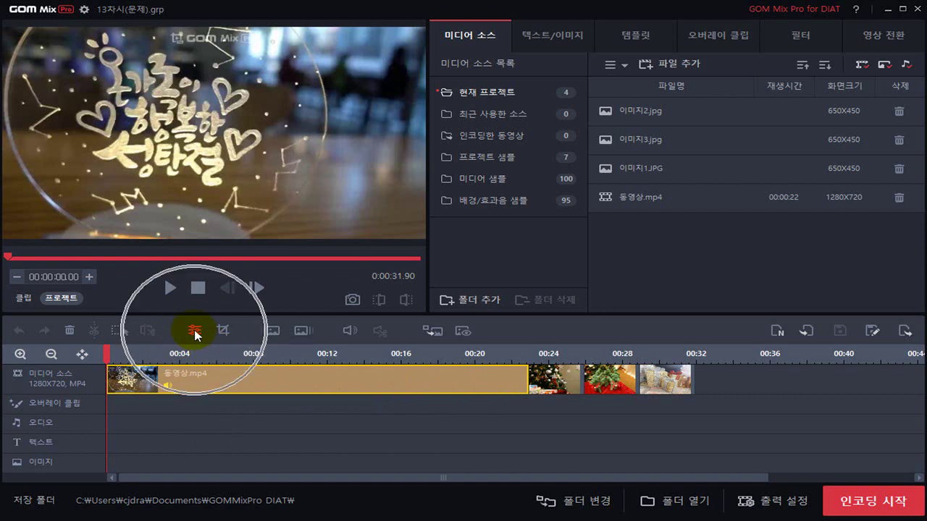
pyautogui.click(195, 334)
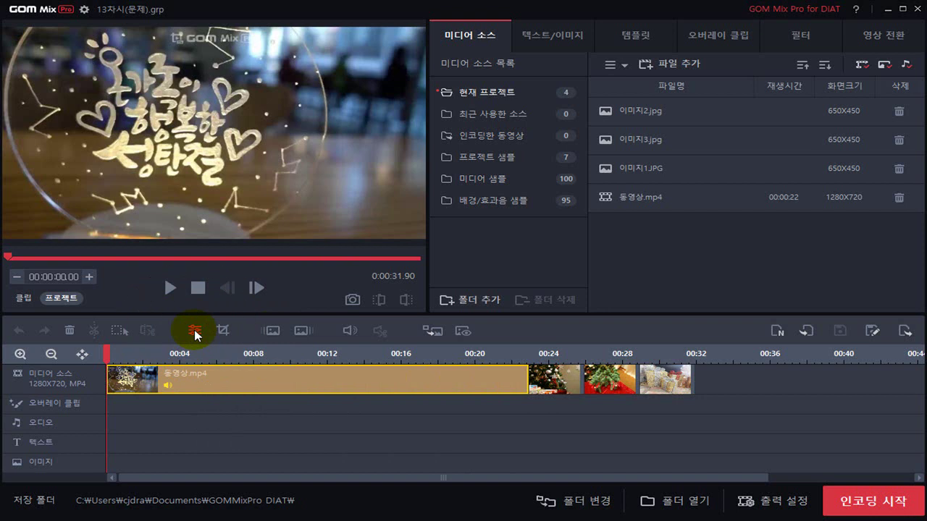
pyautogui.click(196, 333)
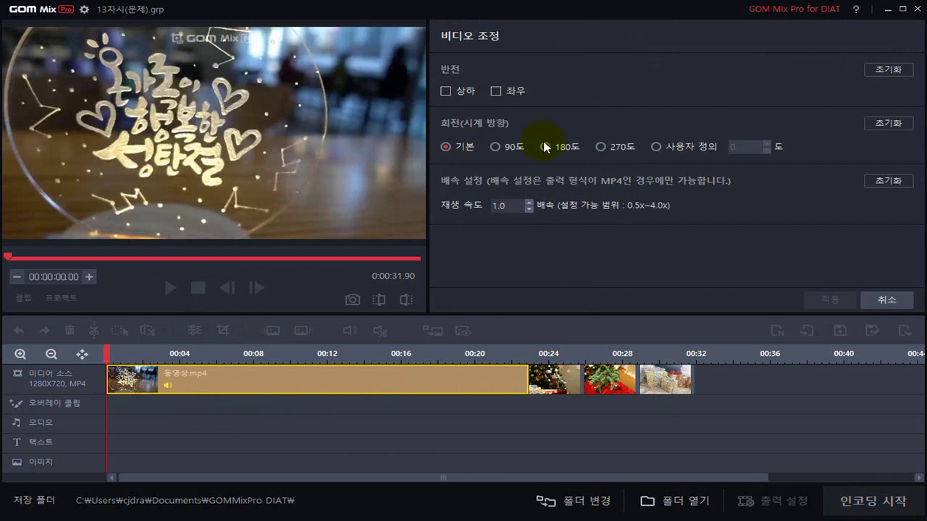
pyautogui.click(506, 207)
pyautogui.click(531, 203)
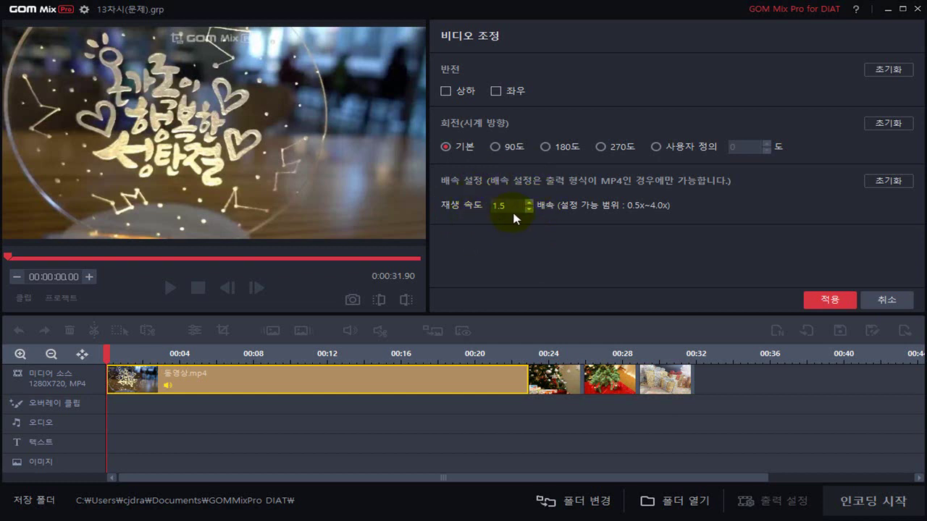
pyautogui.click(827, 307)
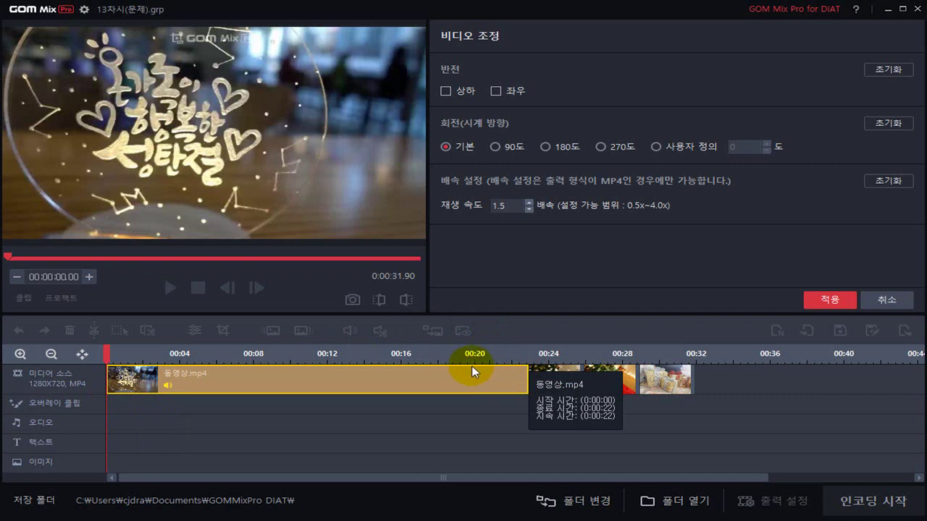
pyautogui.click(829, 301)
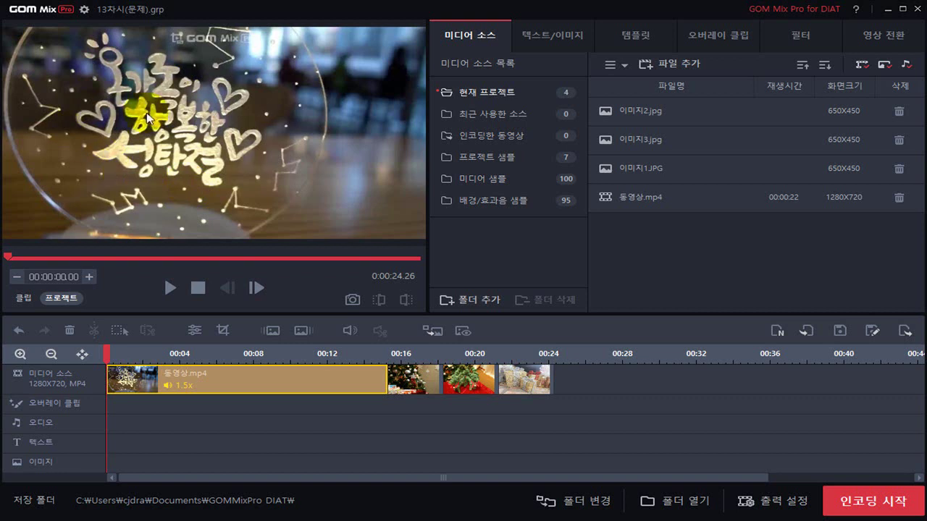
# Move the project playhead to 00:00:12.00, the cut point for the 동영상.mp4 clip
pyautogui.click(63, 280)
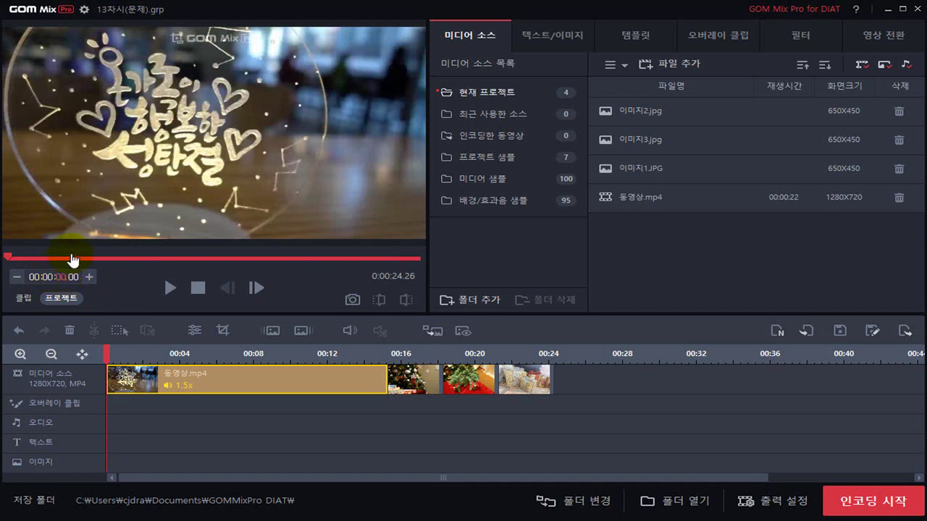
pyautogui.write('12')
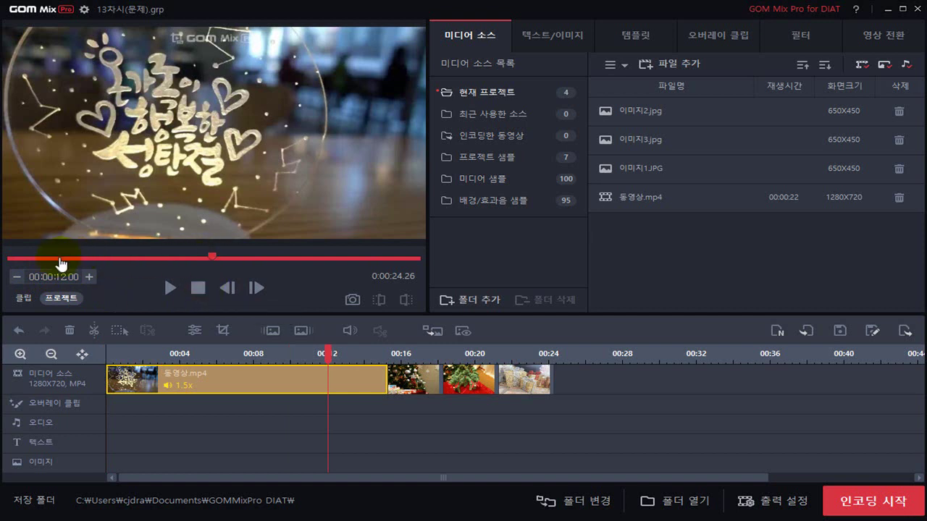
pyautogui.click(327, 353)
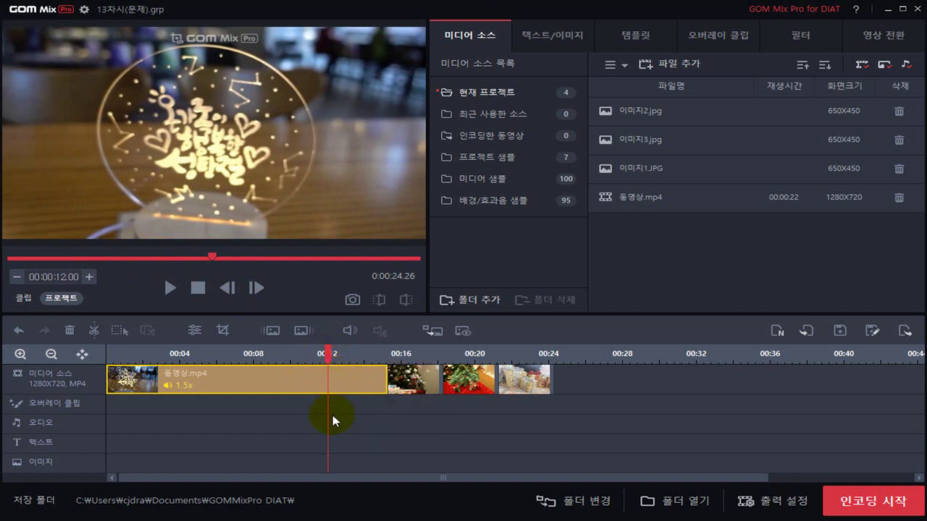
pyautogui.click(94, 338)
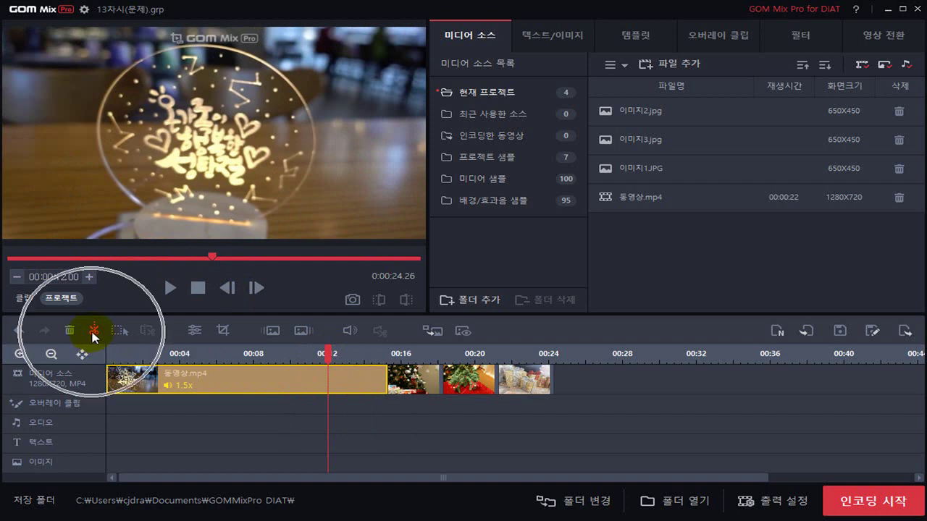
# Step the playback position forward to 13 seconds and back to 12 seconds
pyautogui.click(89, 278)
pyautogui.click(89, 278)
pyautogui.click(21, 281)
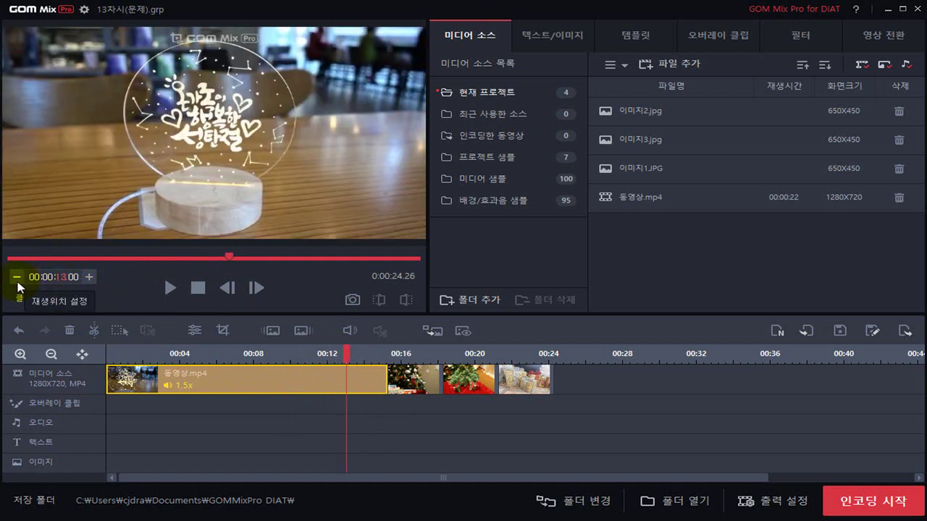
pyautogui.click(21, 281)
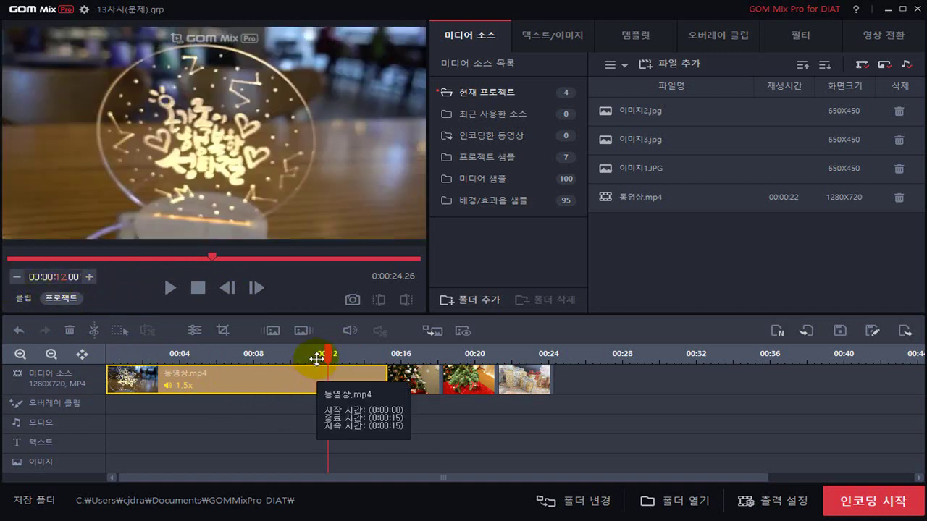
# Split the 동영상.mp4 clip at the 12-second playhead position
pyautogui.click(95, 334)
pyautogui.click(95, 333)
pyautogui.click(95, 334)
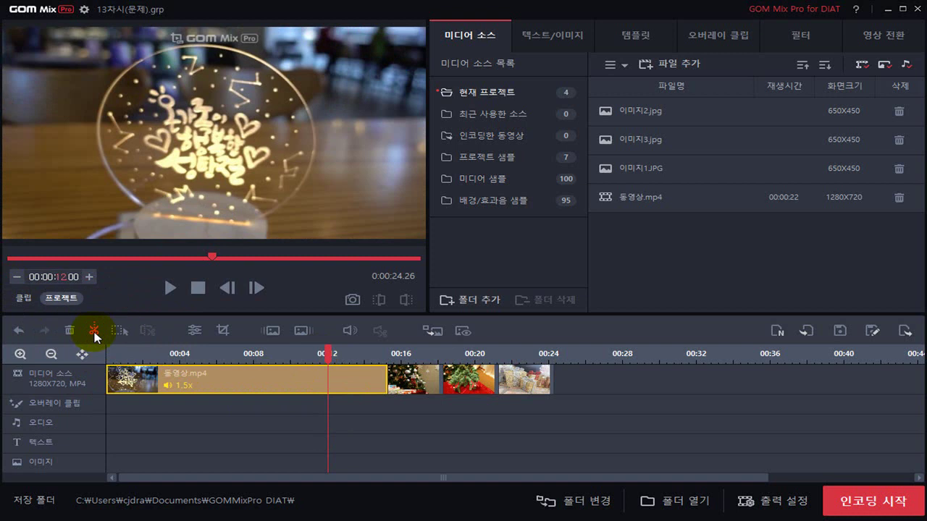
# Delete the rear part of 동영상.mp4 that follows the 12-second cut from the timeline
pyautogui.click(364, 382)
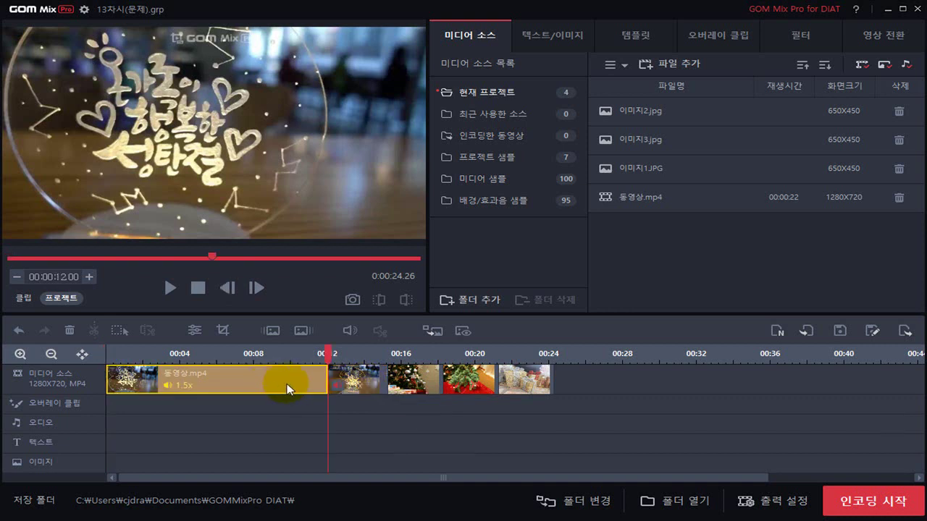
pyautogui.click(357, 391)
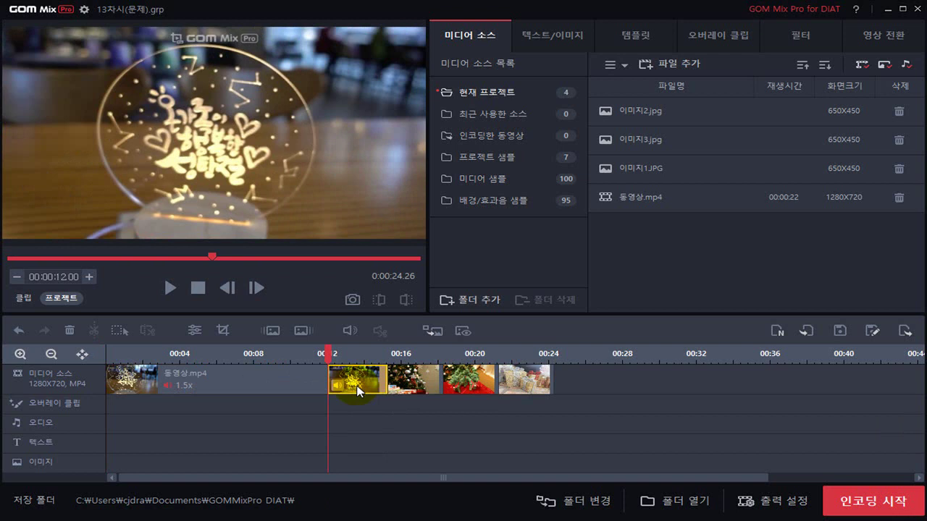
pyautogui.rightClick(360, 388)
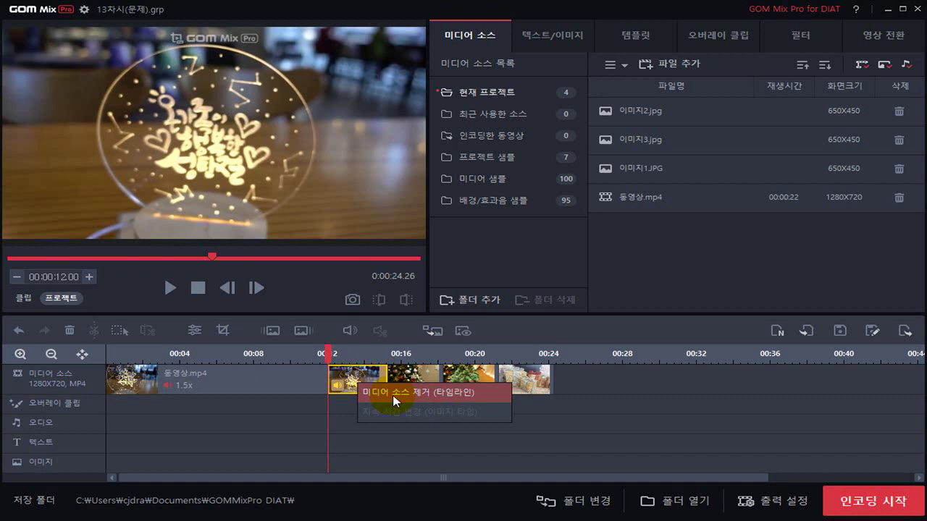
pyautogui.click(362, 386)
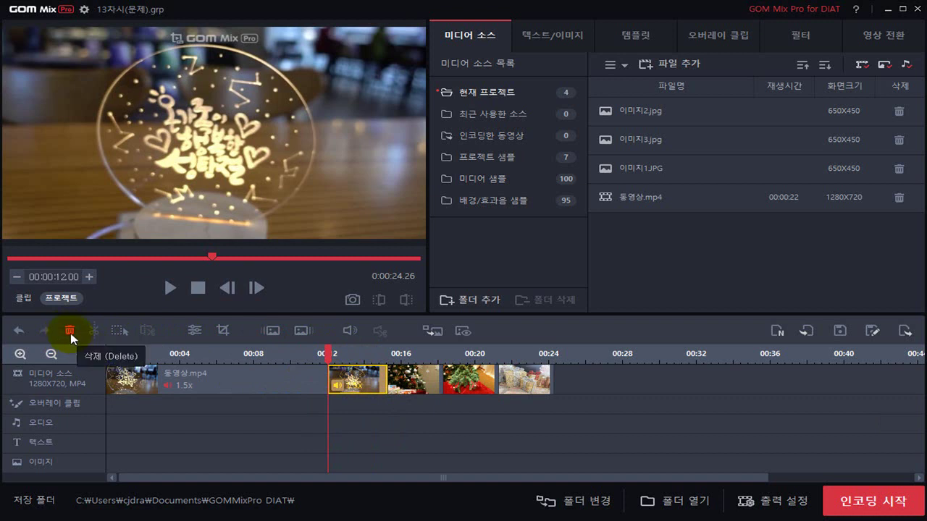
pyautogui.click(360, 388)
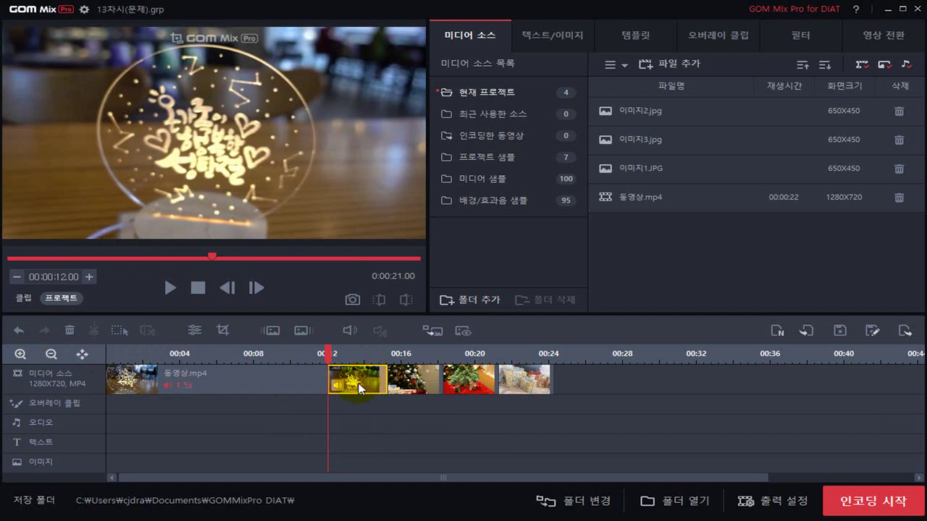
pyautogui.press('Delete')
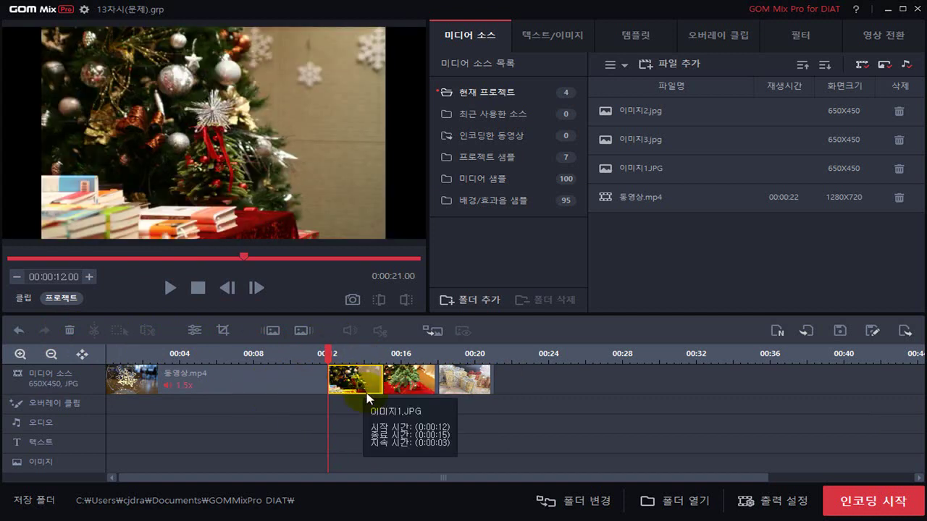
# Check the trimmed video and the image clips following it on the timeline by selecting them individually
pyautogui.click(221, 382)
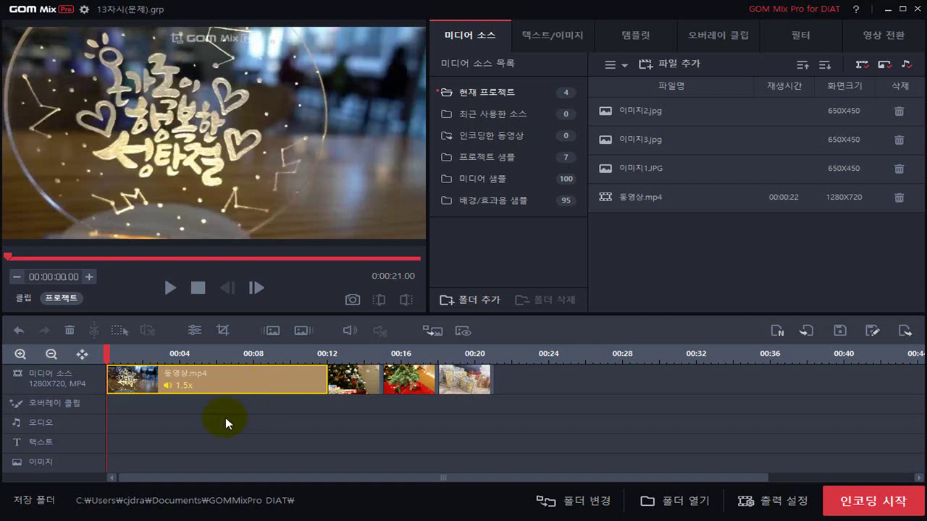
pyautogui.click(344, 382)
pyautogui.click(400, 387)
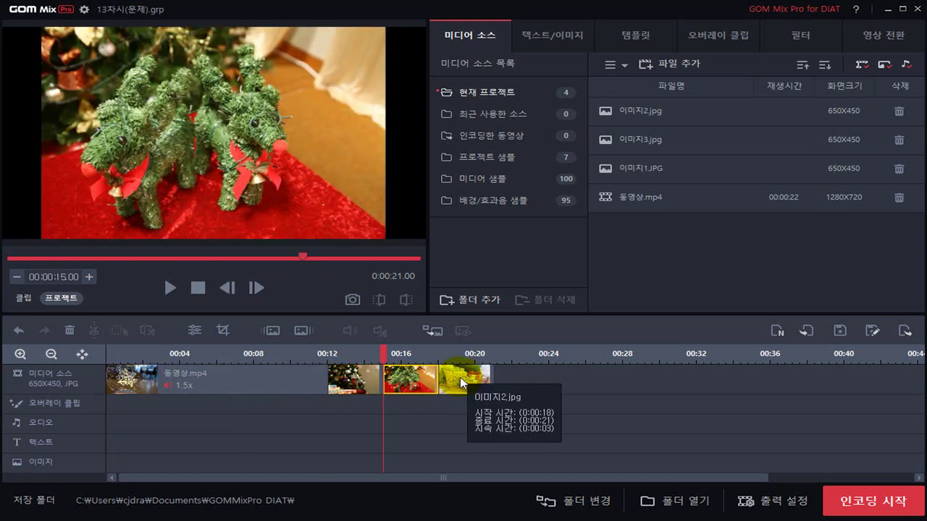
pyautogui.click(360, 384)
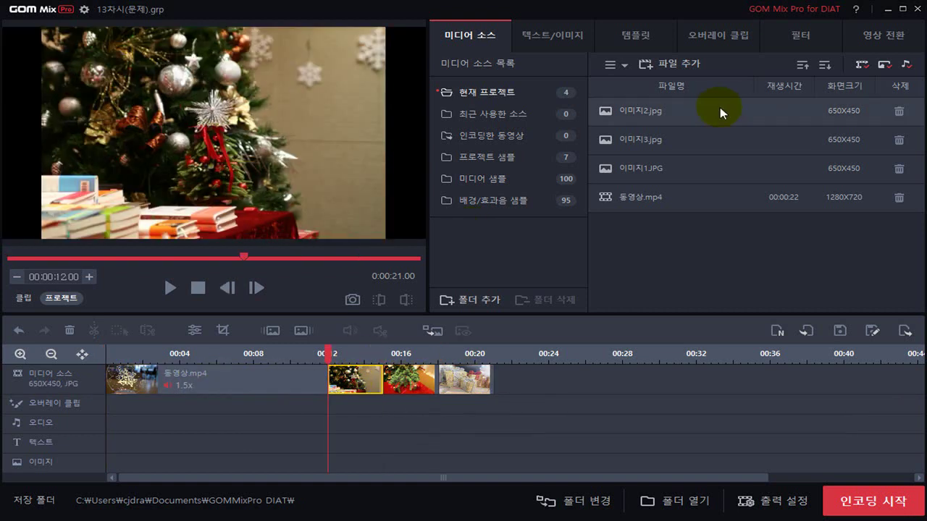
# Add the 파스텔 color filter to the trimmed 동영상.mp4 clip
pyautogui.click(221, 380)
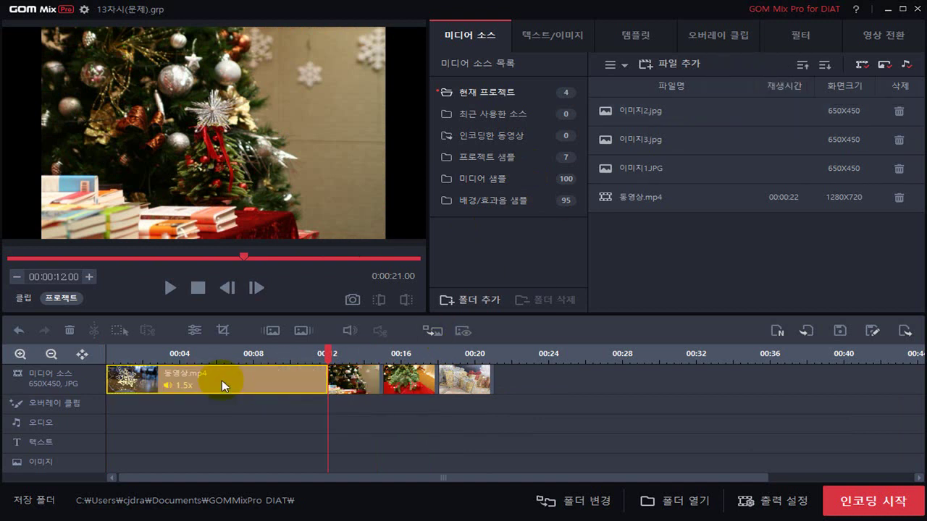
pyautogui.click(799, 37)
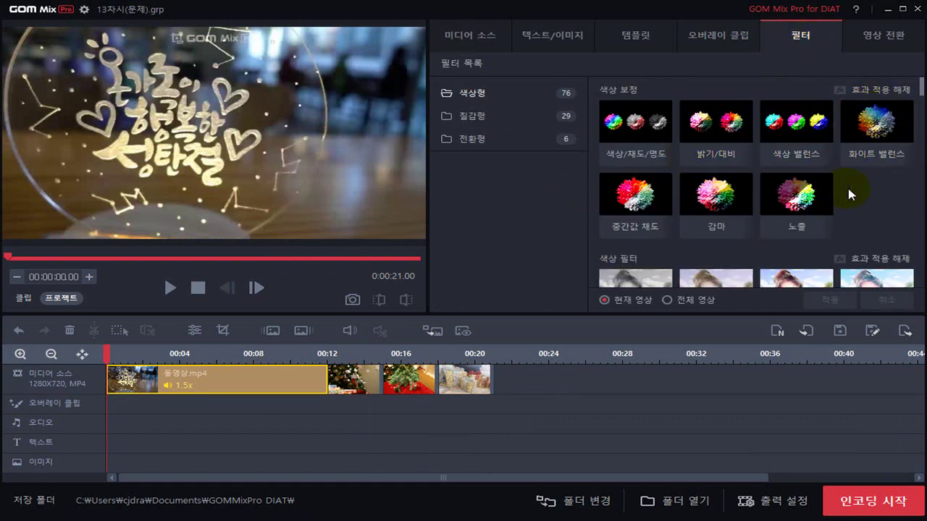
pyautogui.scroll(-2, 851, 194)
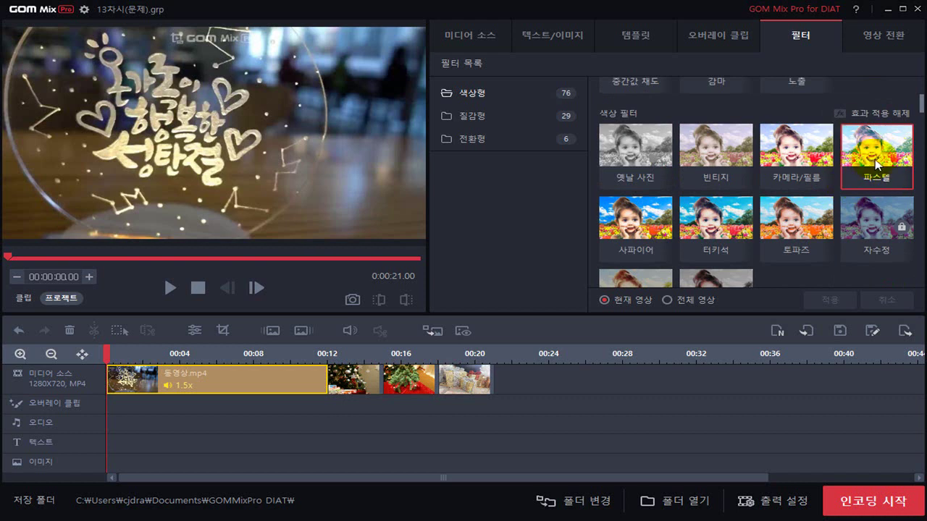
pyautogui.click(873, 165)
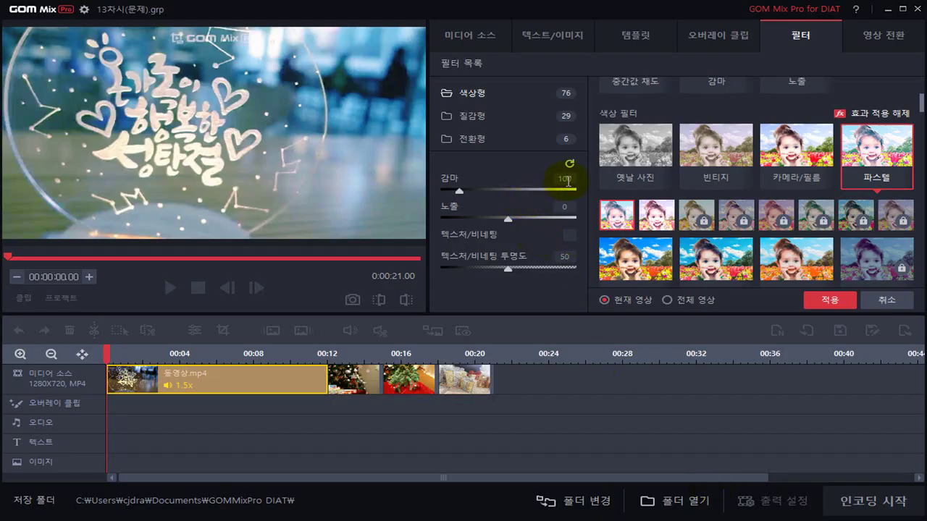
# Set the 파스텔 filter's gamma to 140 and exposure to 10, and apply it to the current clip
pyautogui.click(569, 181)
pyautogui.doubleClick(568, 181)
pyautogui.write('140')
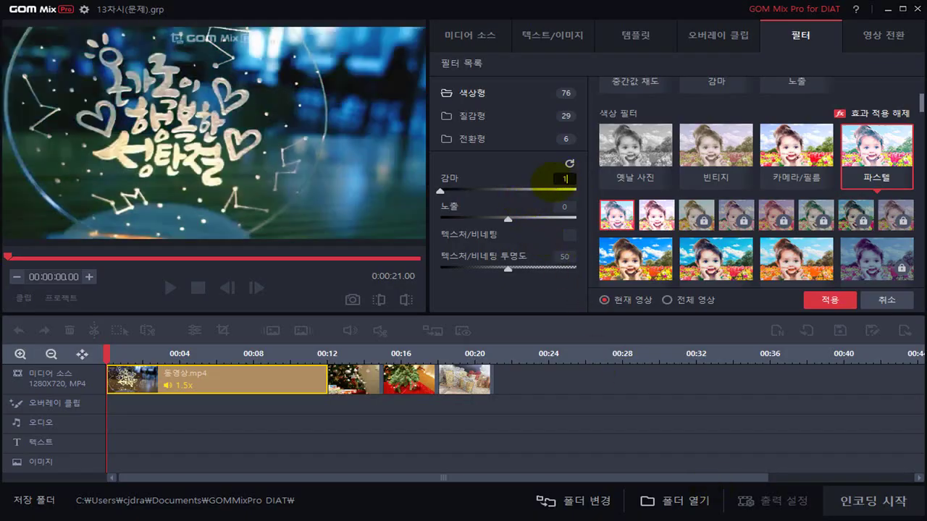
pyautogui.doubleClick(560, 207)
pyautogui.write('10')
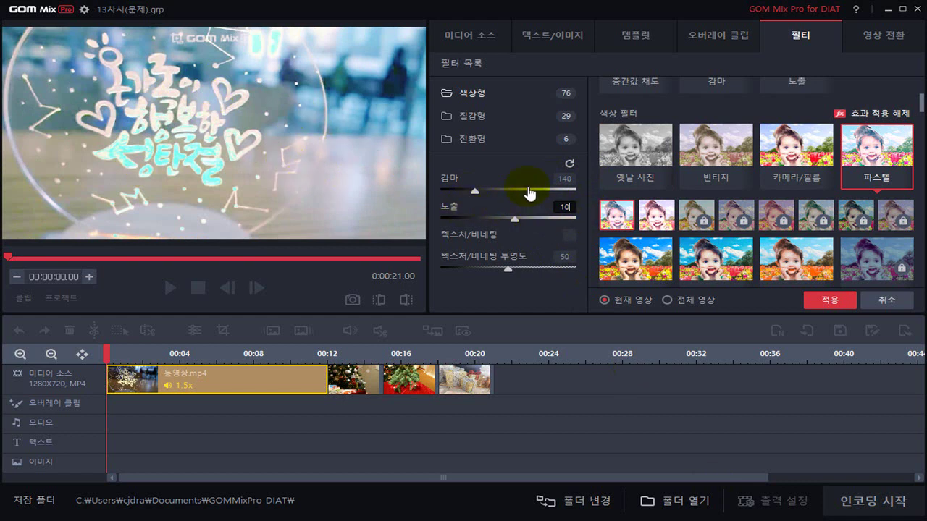
pyautogui.click(827, 304)
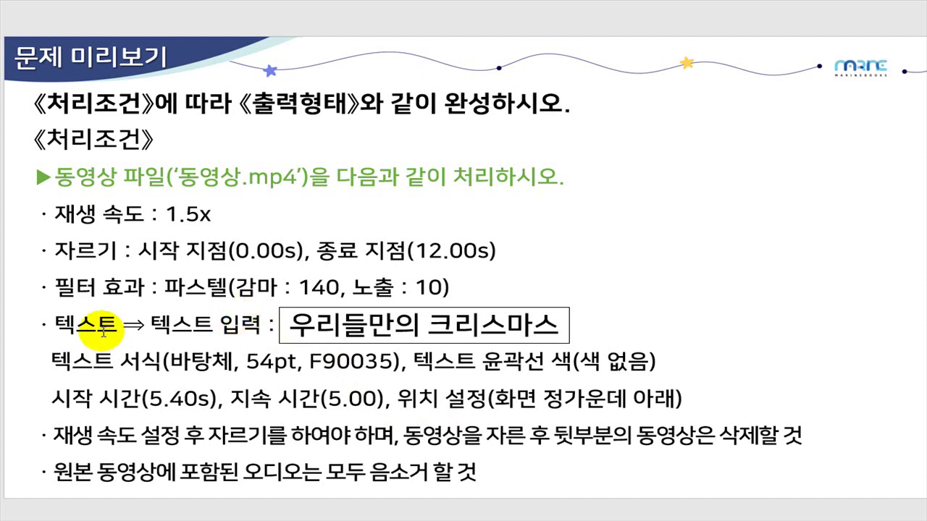
# Copy the phrase 우리들만의 크리스마스 from the text box on the conditions slide
pyautogui.click(449, 340)
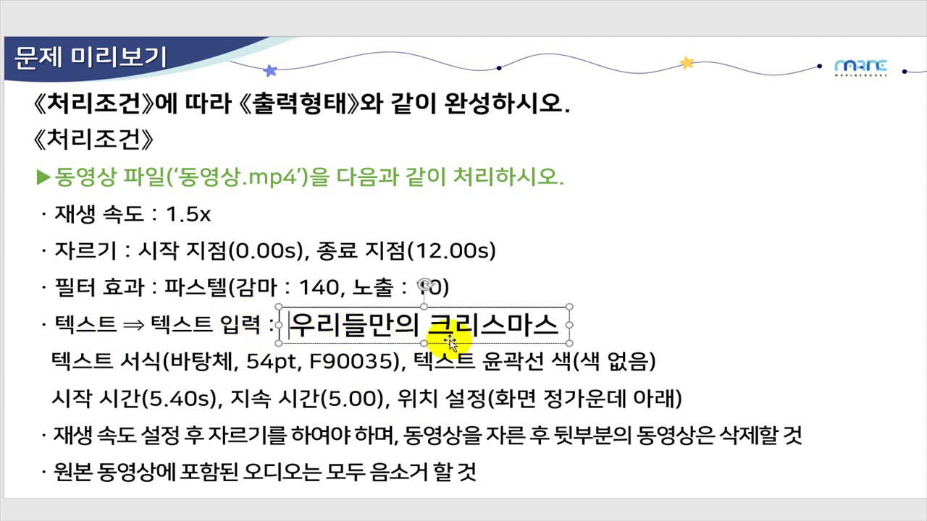
pyautogui.keyDown('shift'); pyautogui.click(564, 332); pyautogui.keyUp('shift')
pyautogui.hotkey('ctrl', 'c')
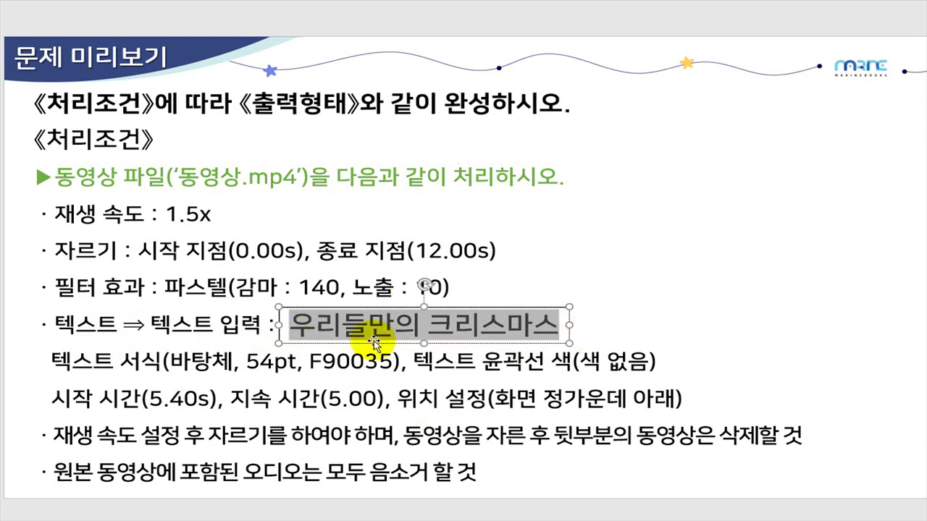
pyautogui.click(221, 329)
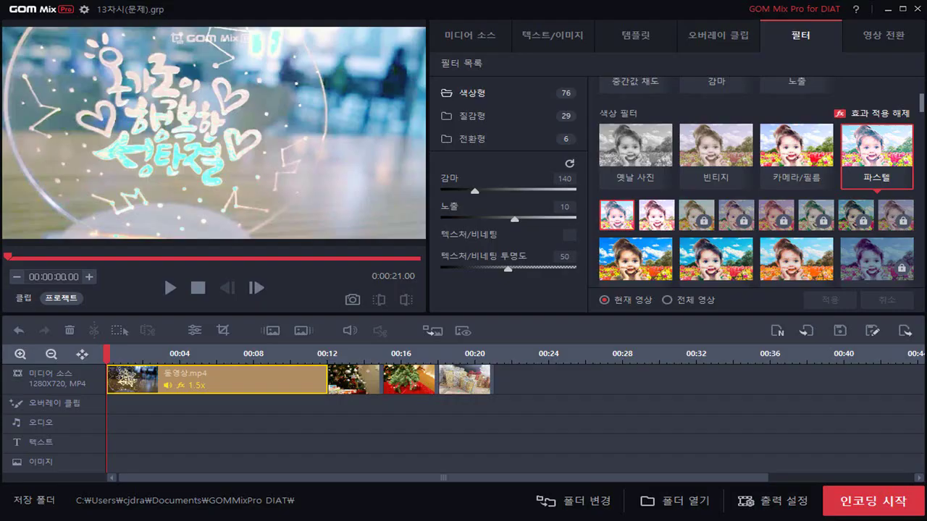
# In GOM Mix Pro, add a new text object to the project and paste 우리들만의 크리스마스 as its content
pyautogui.click(536, 42)
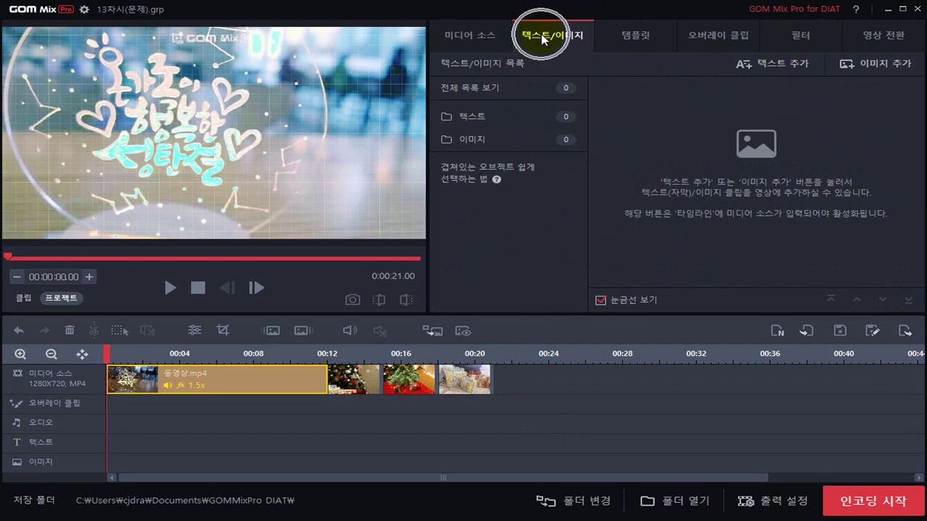
pyautogui.click(773, 69)
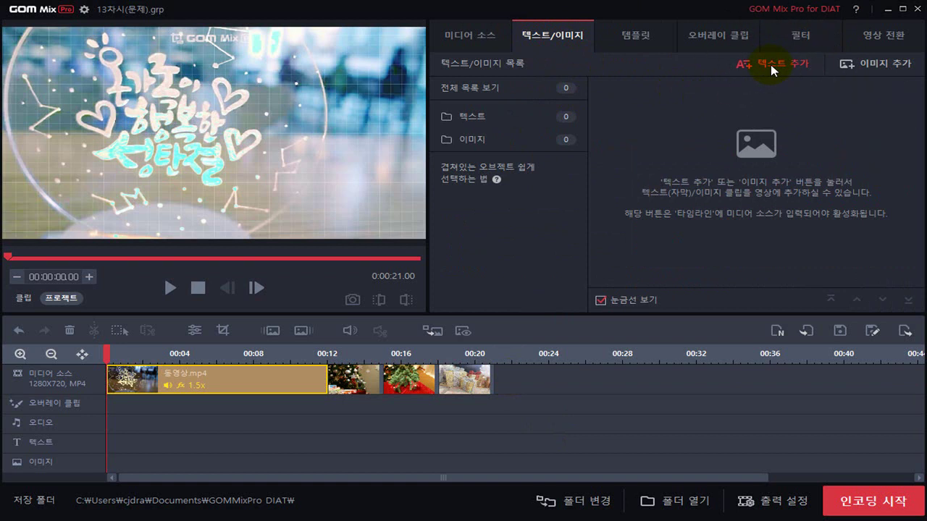
pyautogui.click(771, 67)
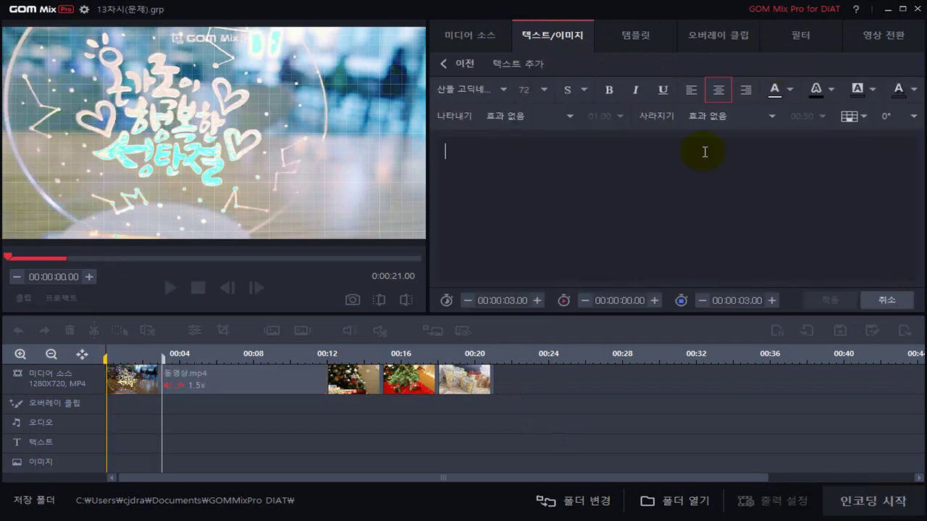
pyautogui.hotkey('ctrl', 'v')
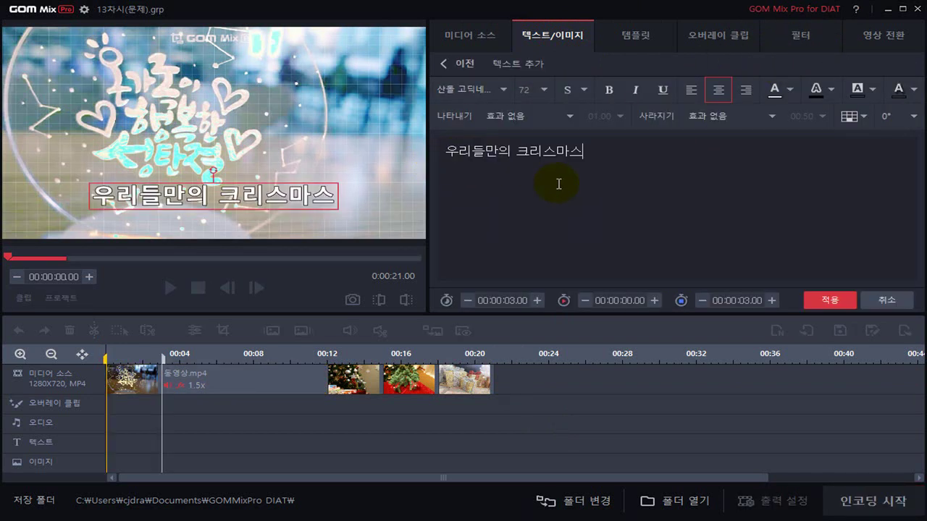
pyautogui.click(485, 151)
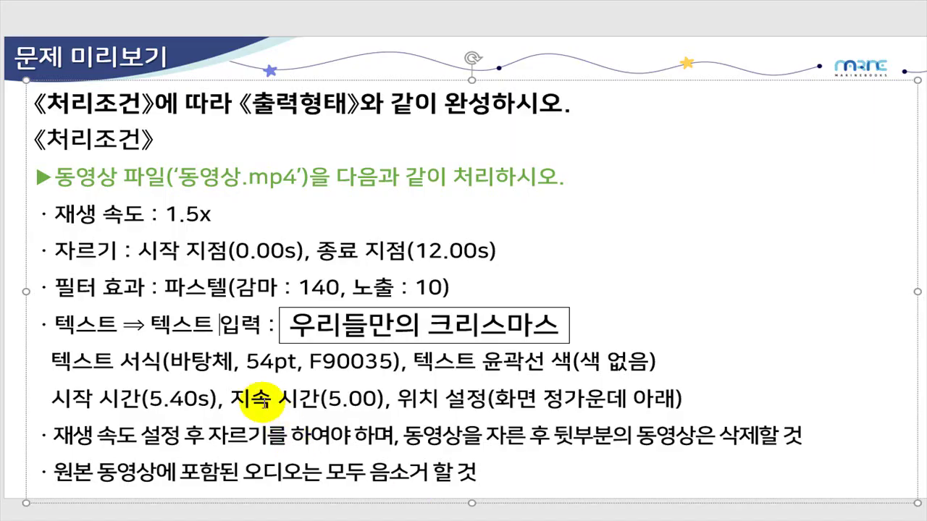
# Check the text format conditions on the slide and set the text's font to 바탕체 and its size to 54
pyautogui.click(310, 359)
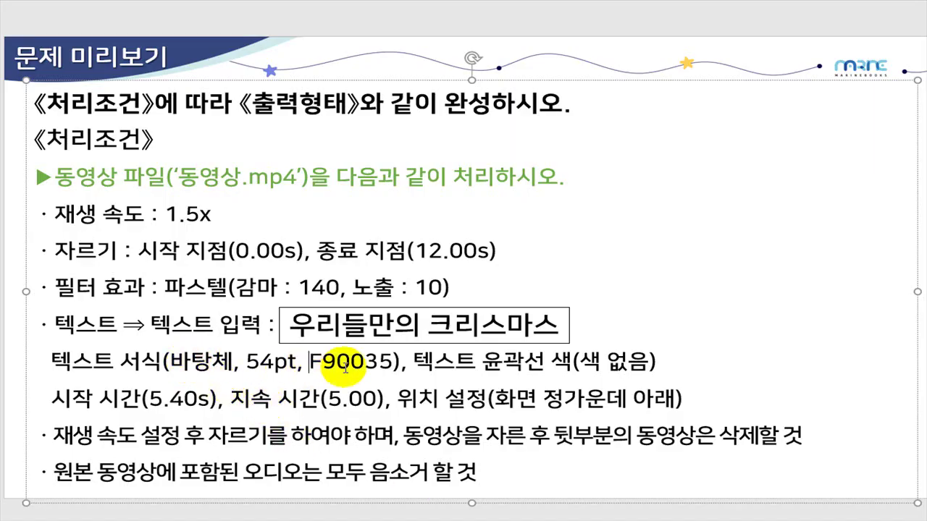
pyautogui.doubleClick(393, 362)
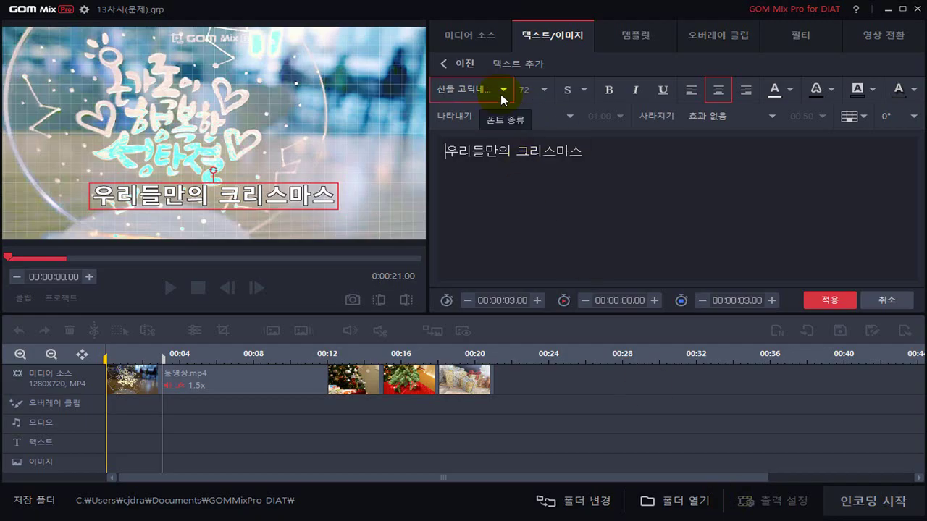
pyautogui.click(503, 90)
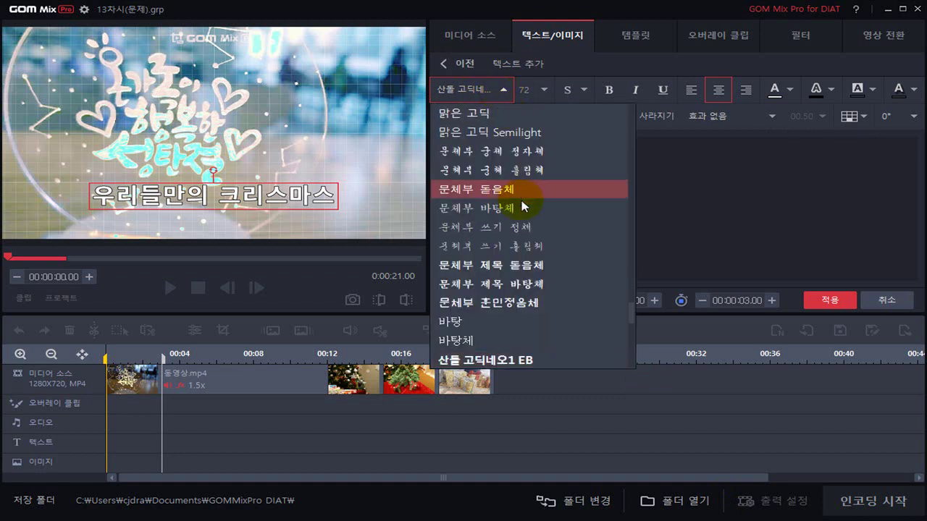
pyautogui.click(490, 340)
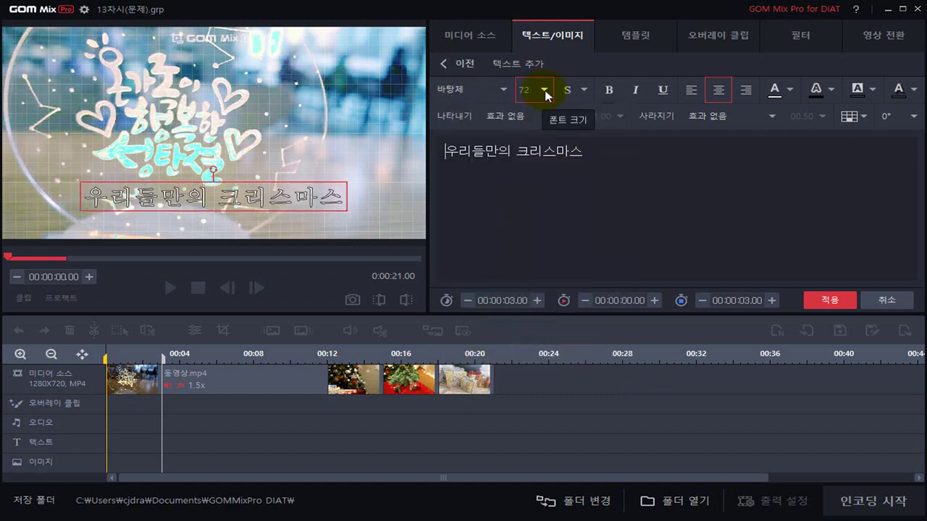
pyautogui.click(545, 90)
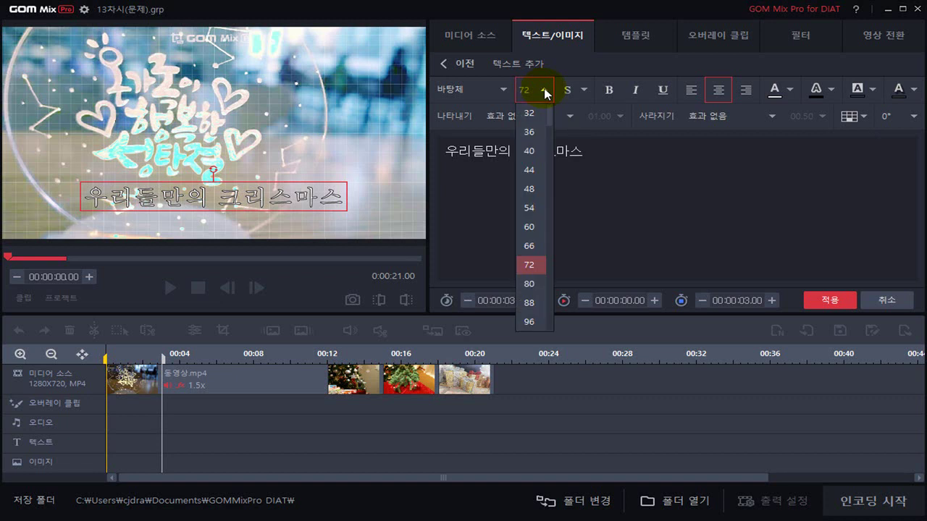
pyautogui.click(531, 213)
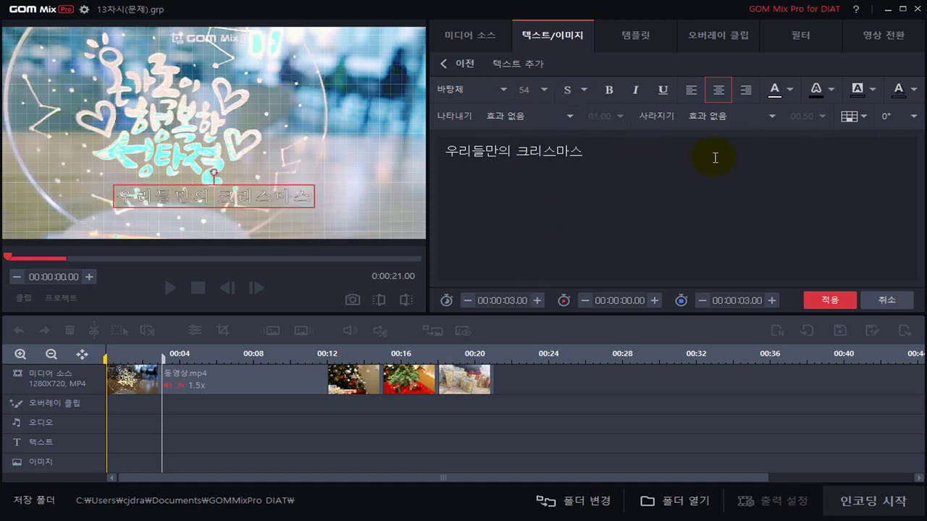
# Set the text color of 우리들만의 크리스마스 to the custom hex value F90035
pyautogui.click(785, 93)
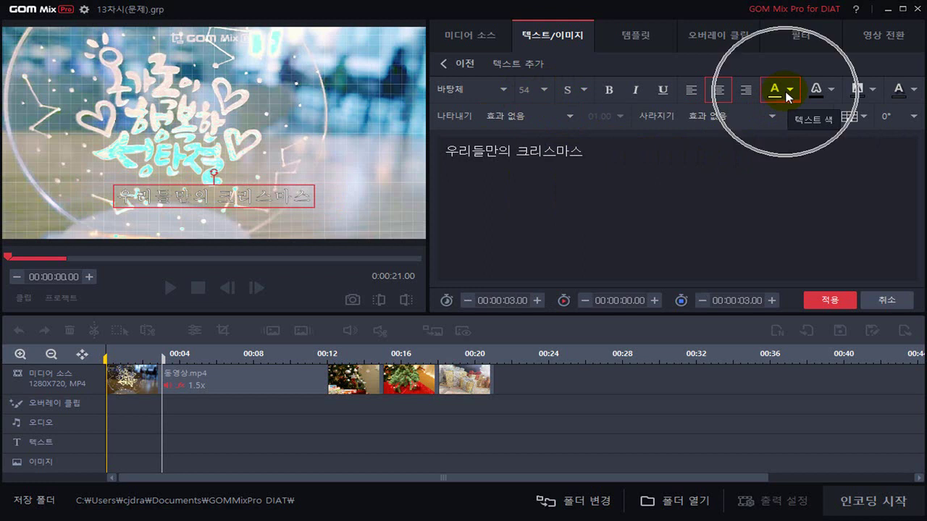
pyautogui.click(786, 93)
pyautogui.click(791, 93)
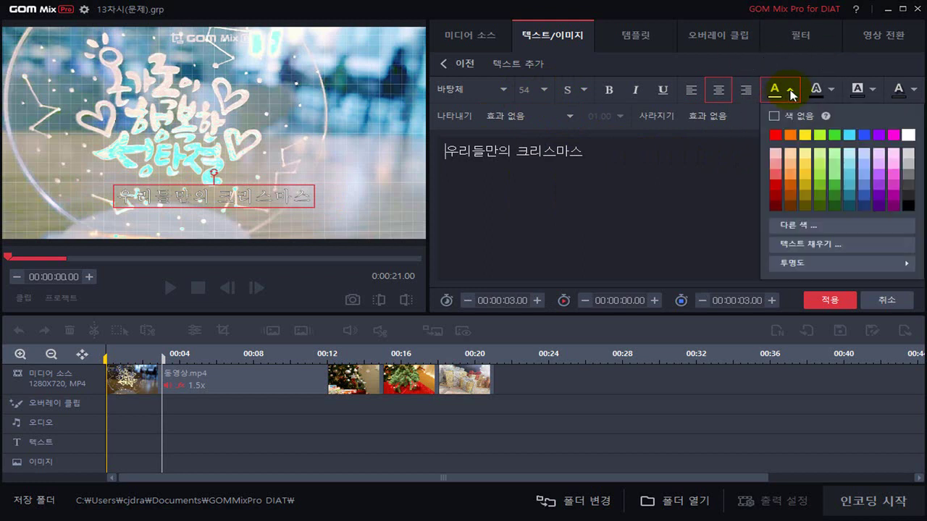
pyautogui.click(803, 226)
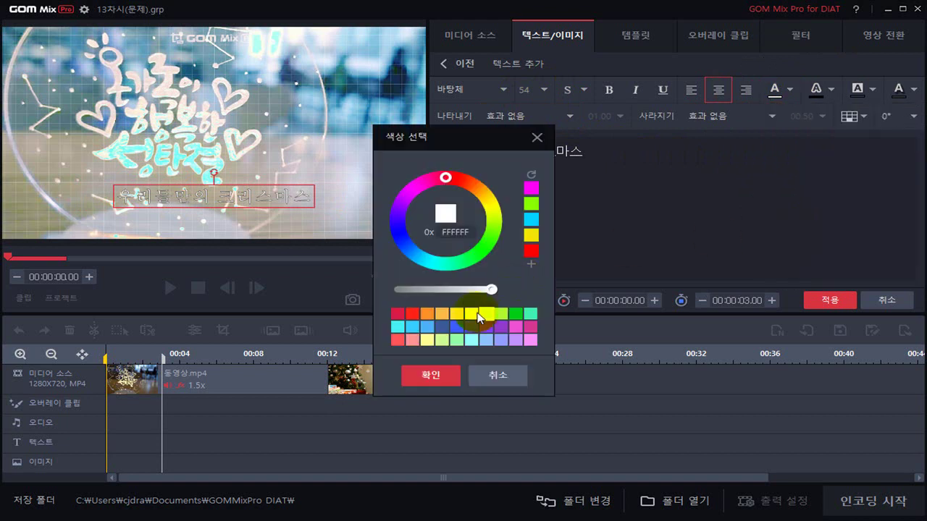
pyautogui.doubleClick(452, 231)
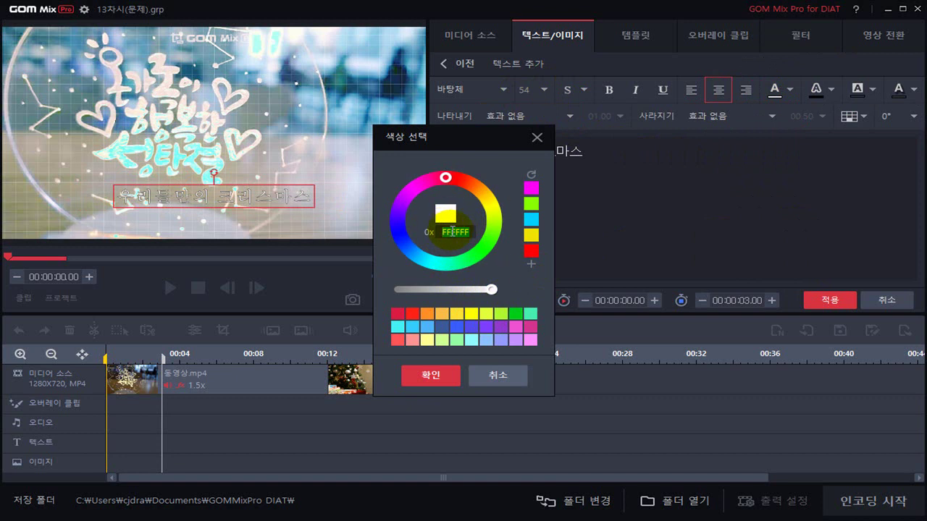
pyautogui.write('FFFFFF')
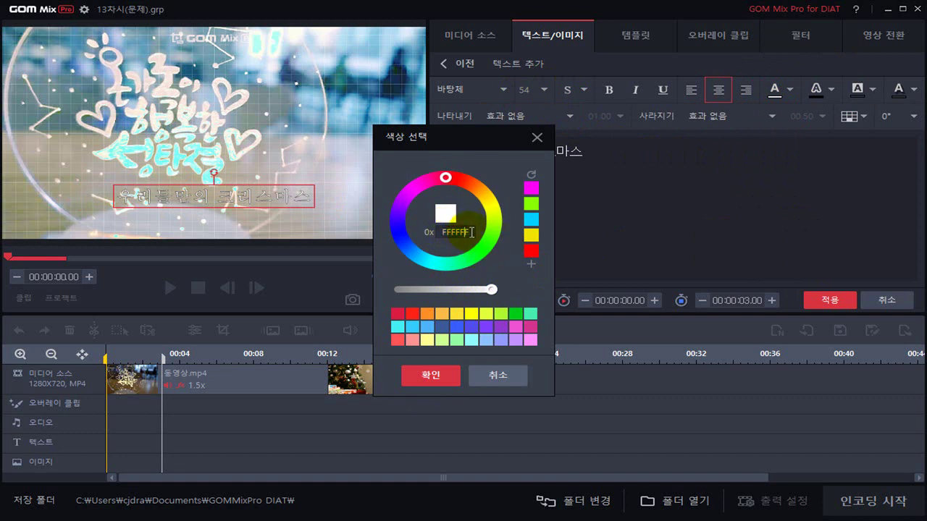
pyautogui.press('BackSpace')
pyautogui.press('BackSpace')
pyautogui.press('BackSpace')
pyautogui.press('BackSpace')
pyautogui.press('BackSpace')
pyautogui.press('BackSpace')
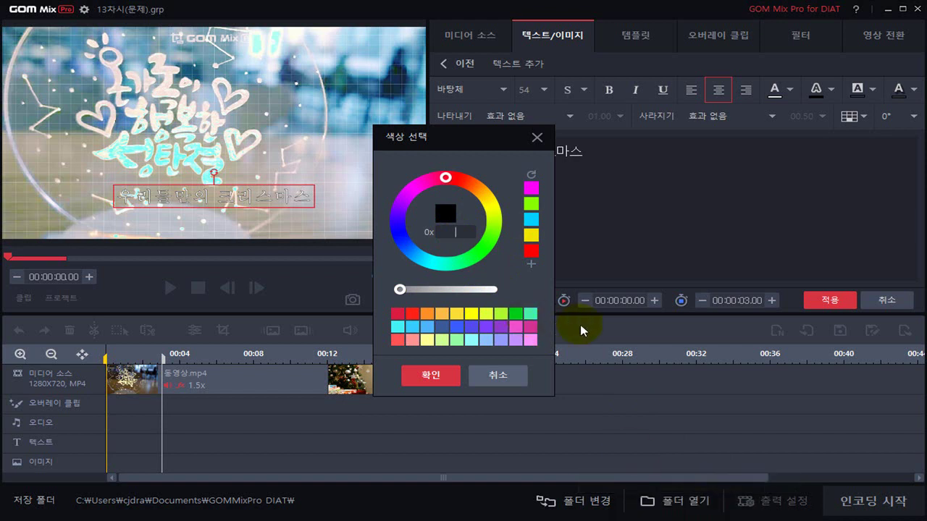
pyautogui.write('F')
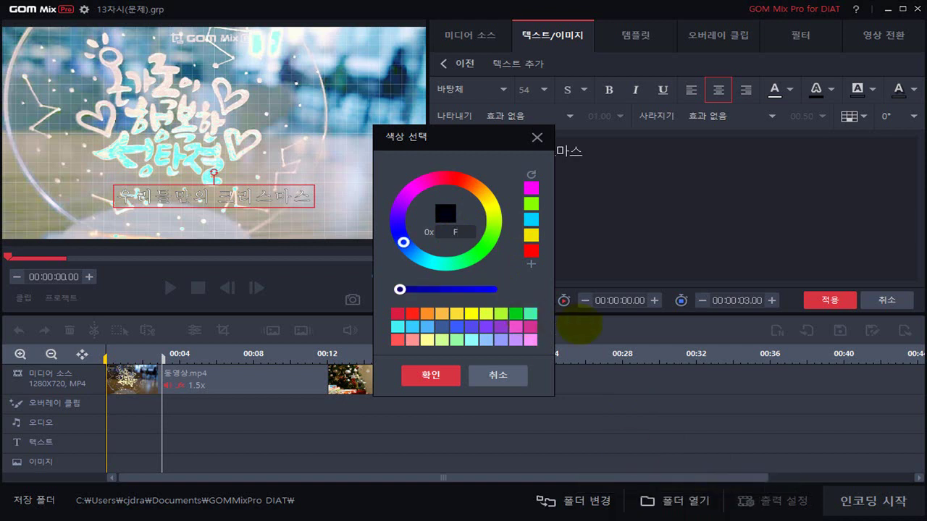
pyautogui.write('900')
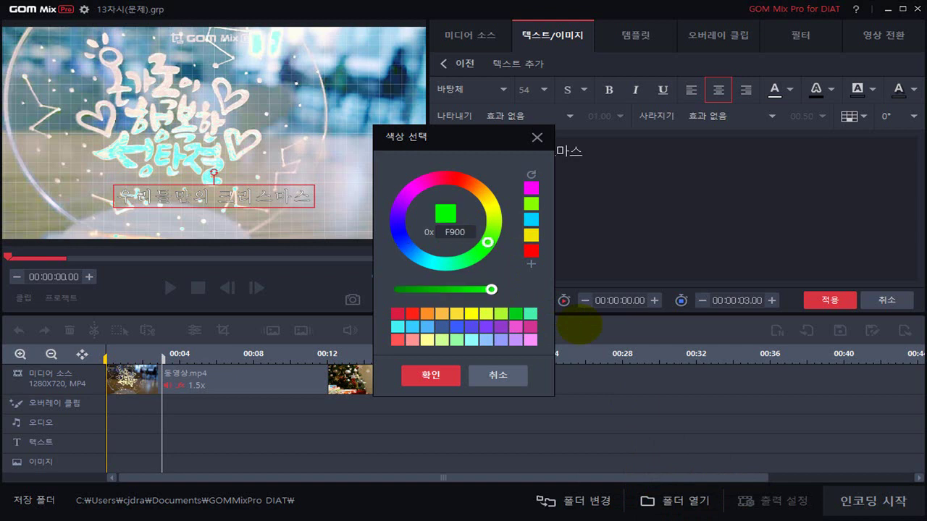
pyautogui.write('35')
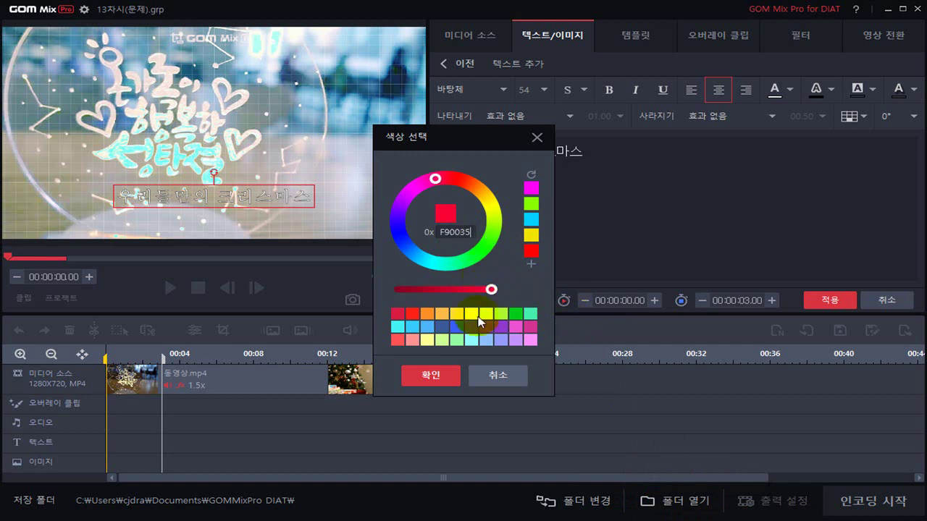
pyautogui.click(427, 375)
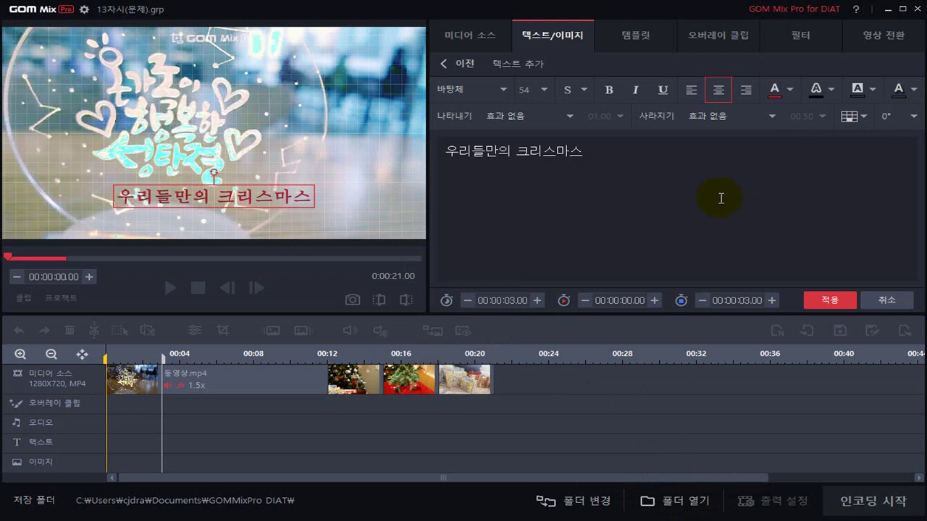
# Set the text outline color to 색 없음 so the text has no outline
pyautogui.click(833, 90)
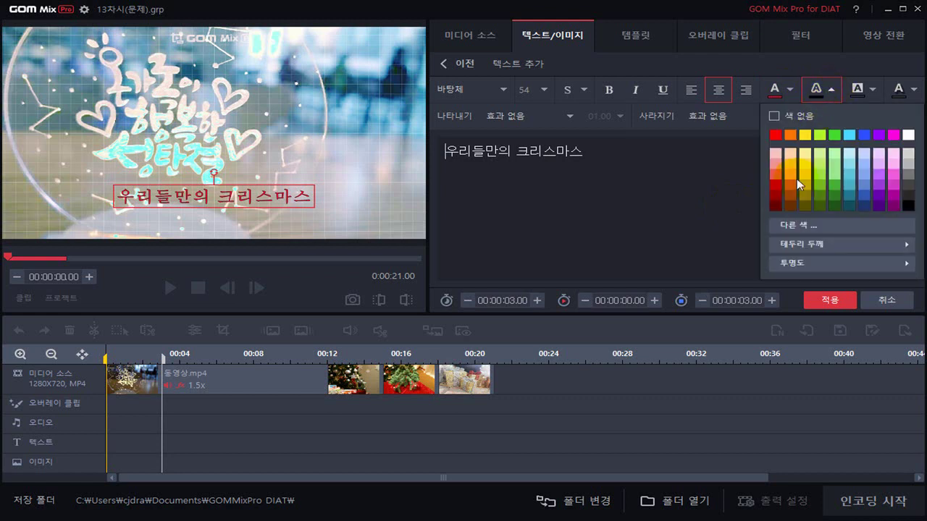
pyautogui.click(775, 117)
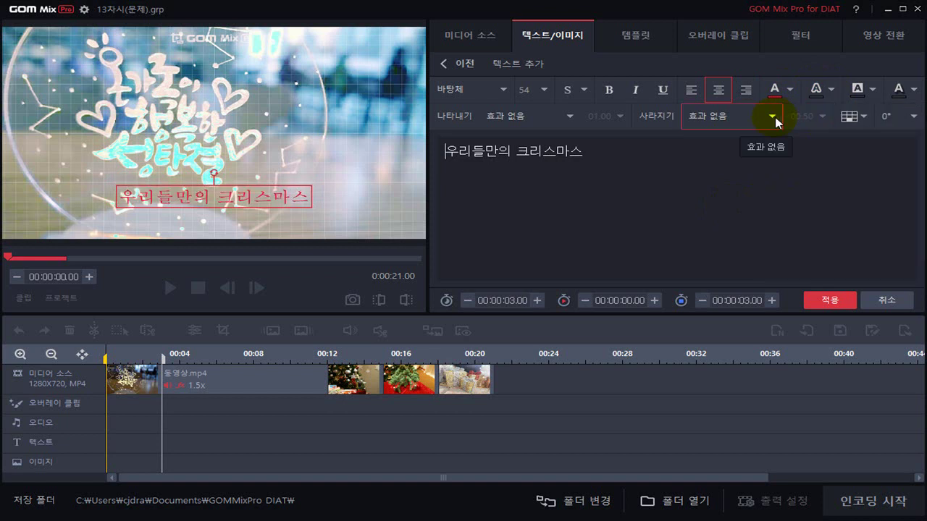
pyautogui.click(824, 91)
pyautogui.click(700, 200)
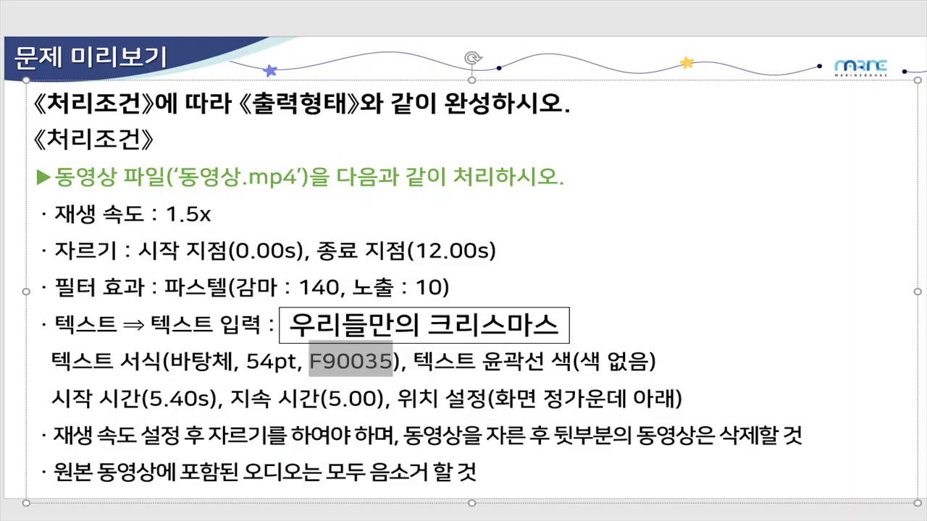
# Review the timing and position conditions on the slide and set the text position to 화면 정가운데 아래
pyautogui.moveTo(51, 360); pyautogui.dragTo(662, 355)
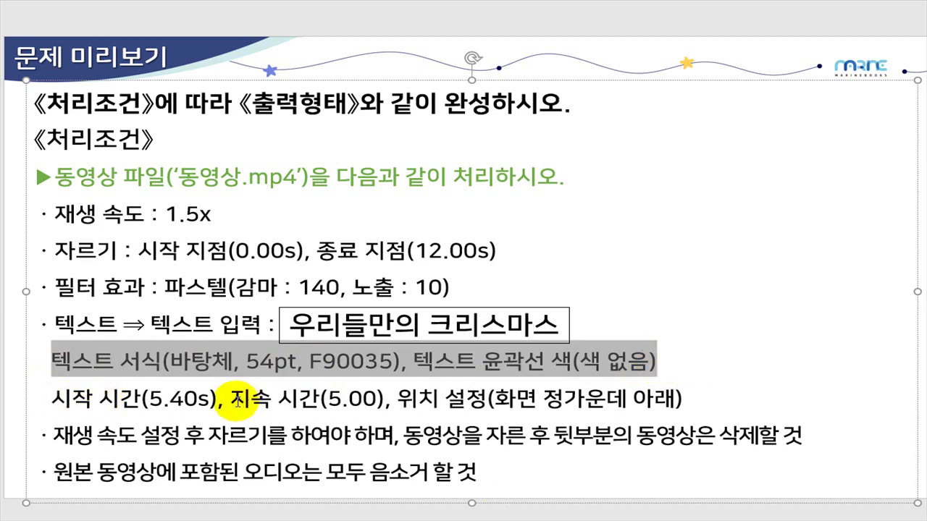
pyautogui.click(49, 398)
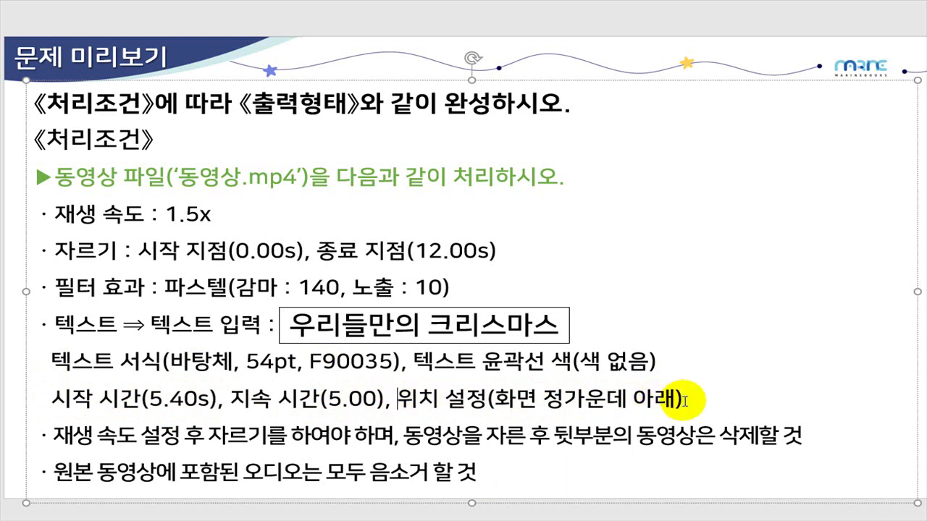
pyautogui.hotkey('shift', 'End')
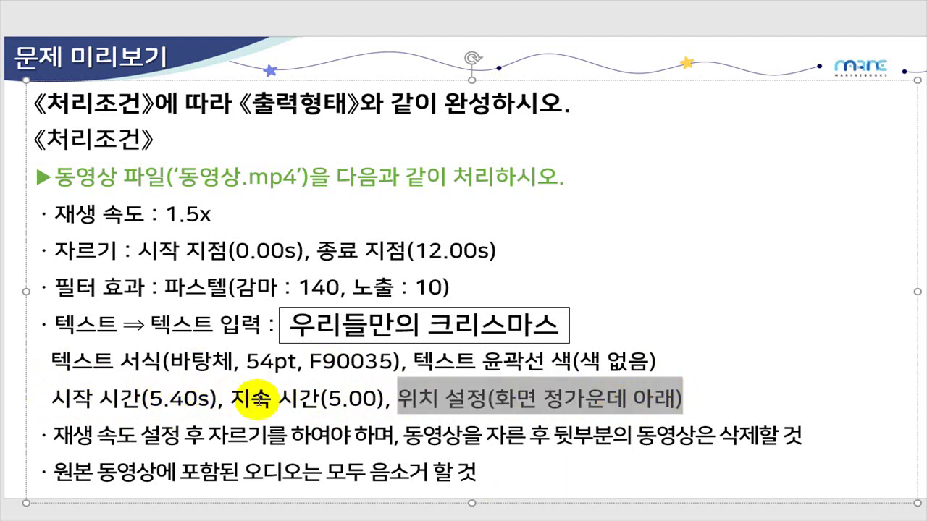
pyautogui.click(298, 400)
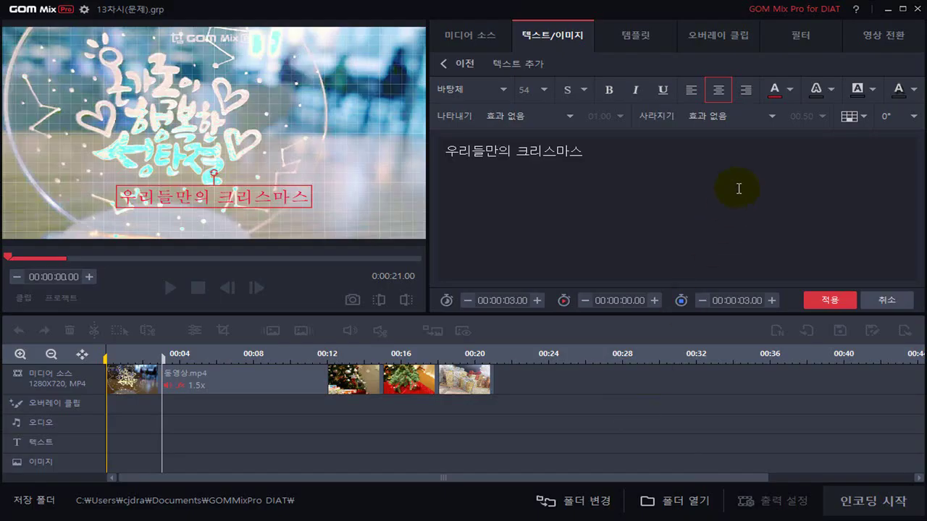
pyautogui.click(864, 119)
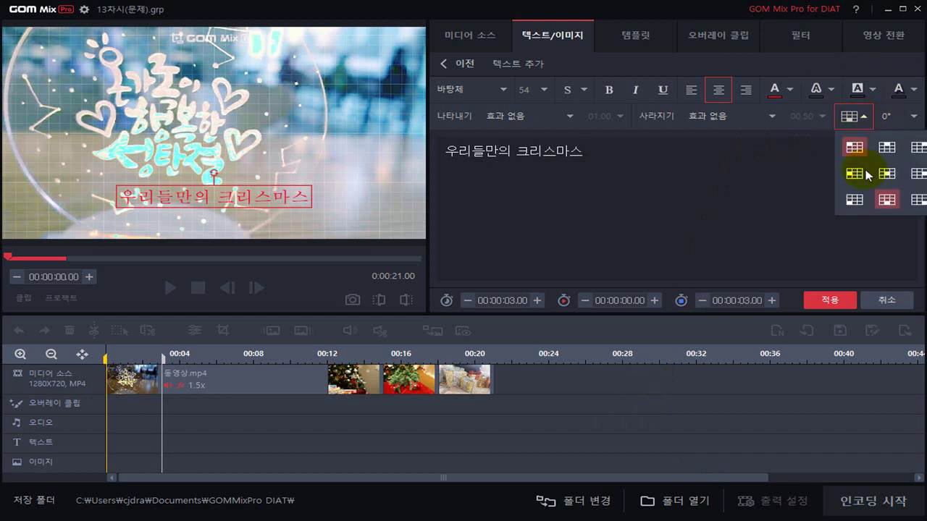
pyautogui.click(888, 204)
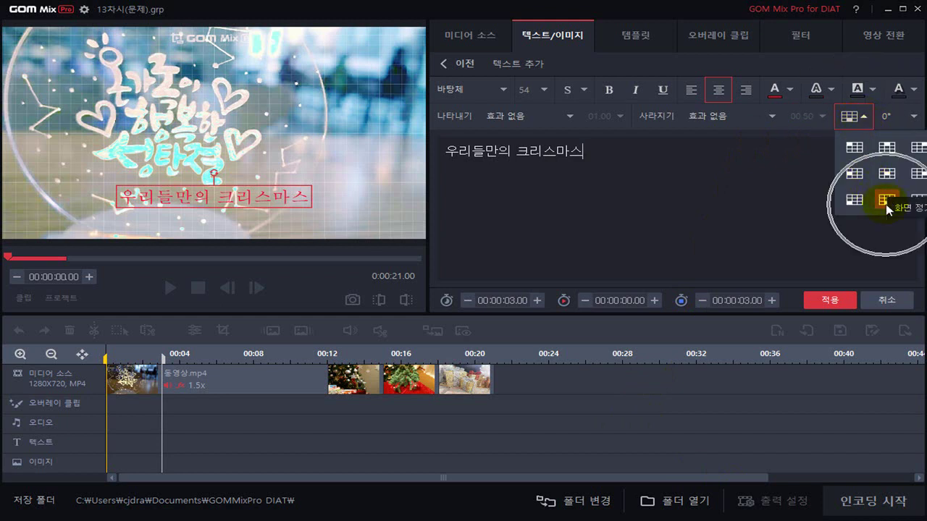
pyautogui.click(888, 203)
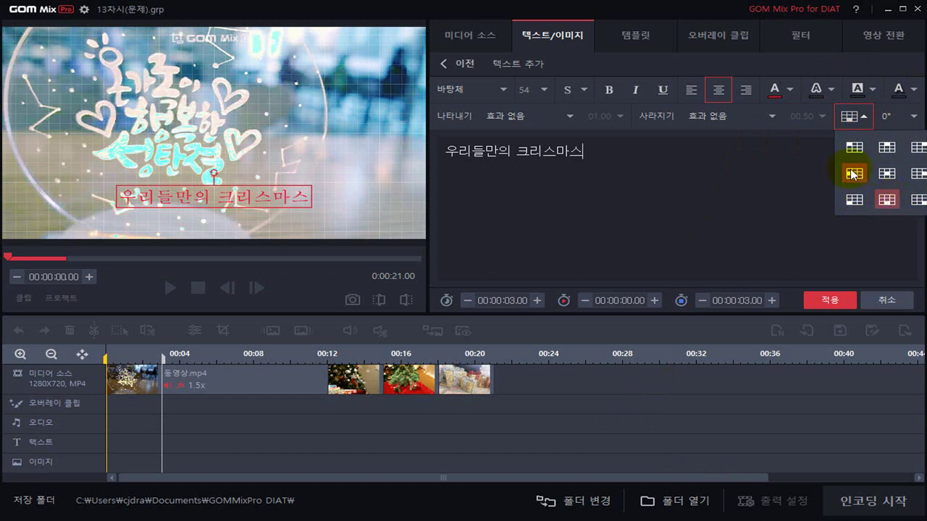
pyautogui.click(886, 201)
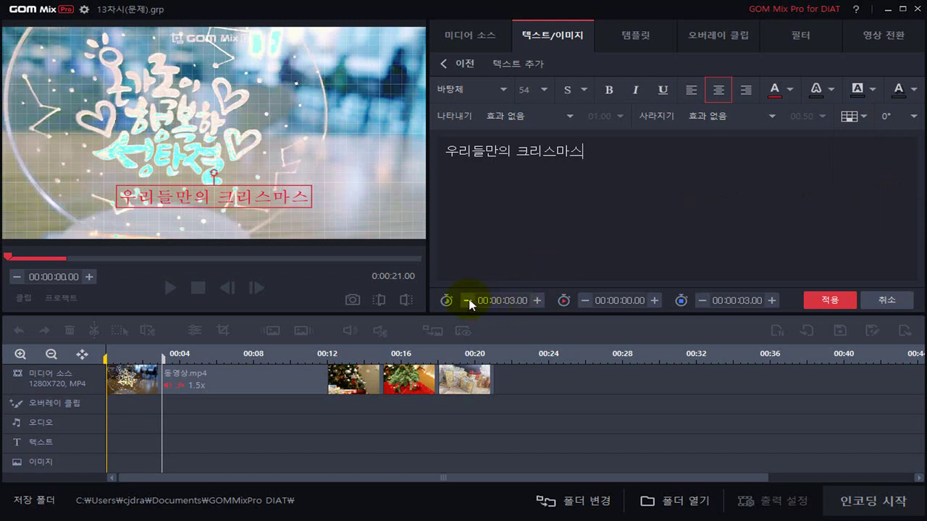
# Try setting the text's duration to 5.00 seconds and its start time to 4.00 seconds
pyautogui.click(502, 305)
pyautogui.click(502, 305)
pyautogui.click(631, 306)
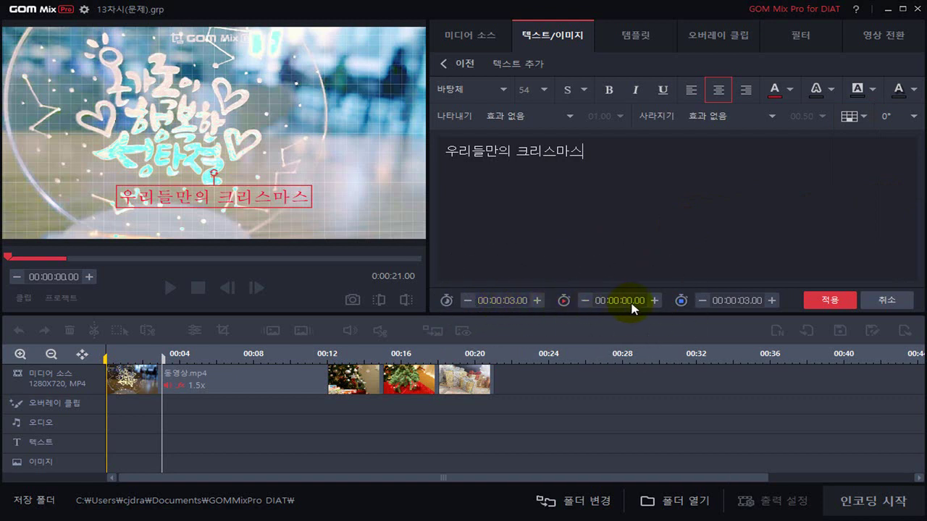
pyautogui.click(505, 306)
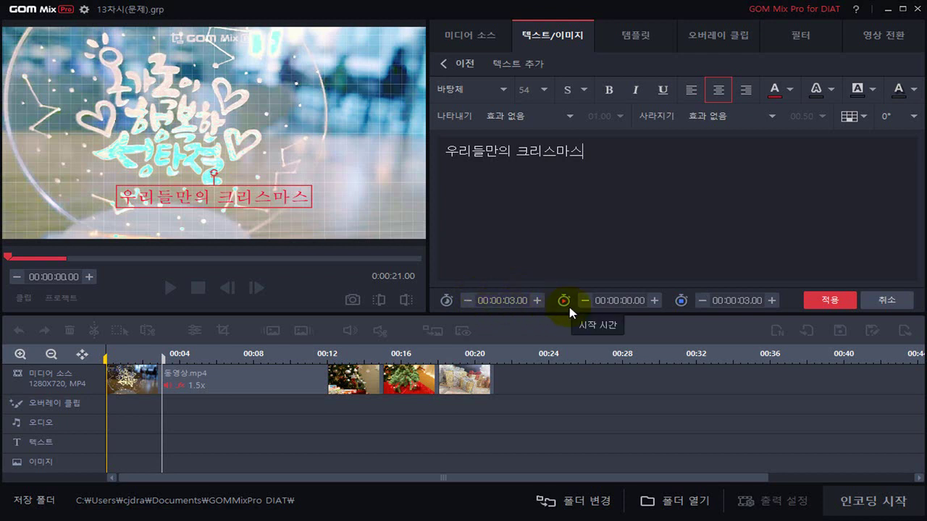
pyautogui.click(619, 309)
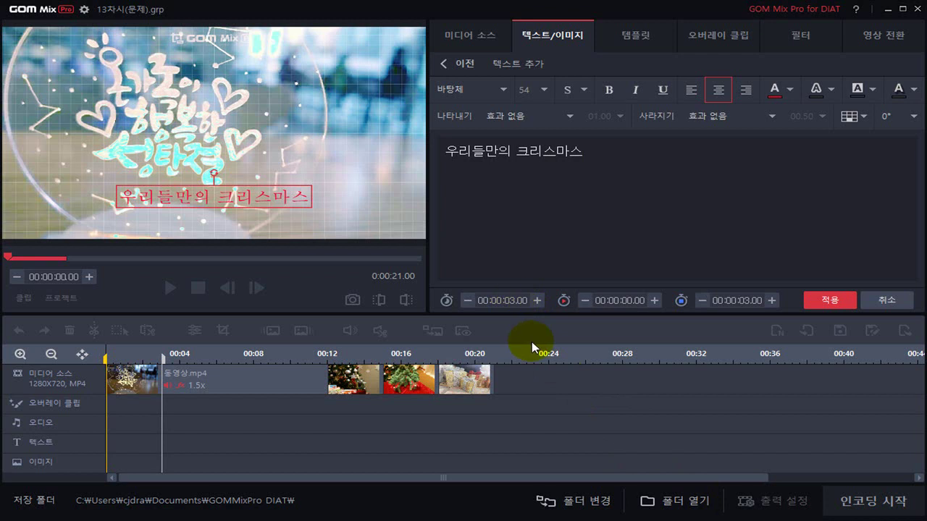
pyautogui.click(511, 302)
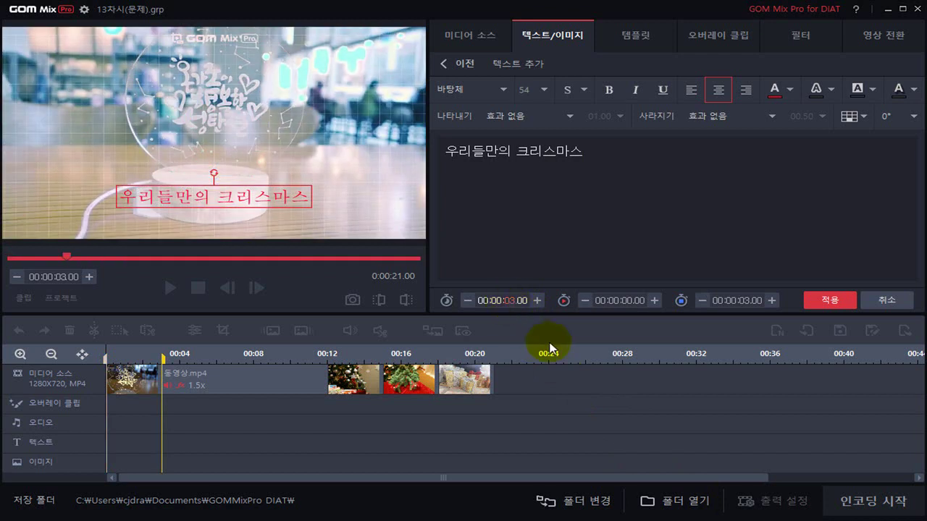
pyautogui.write('05')
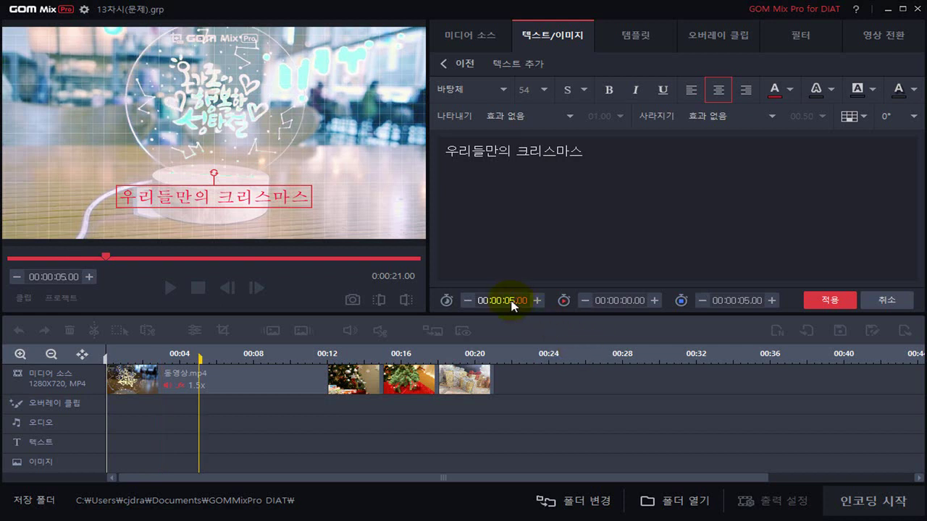
pyautogui.click(631, 303)
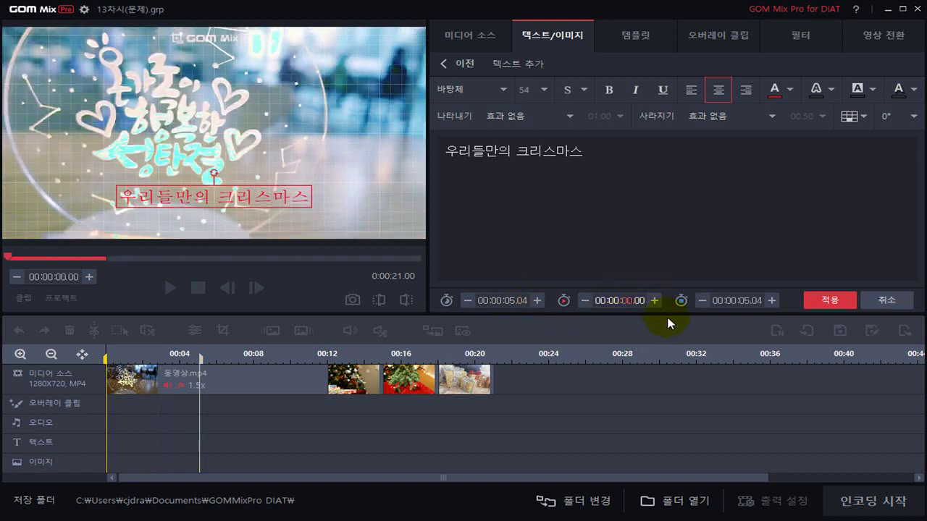
pyautogui.click(523, 301)
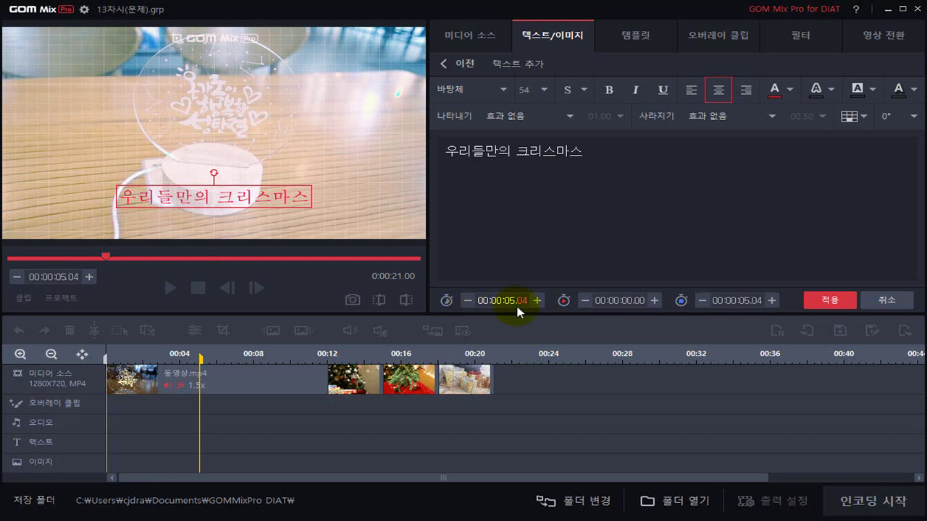
pyautogui.click(628, 306)
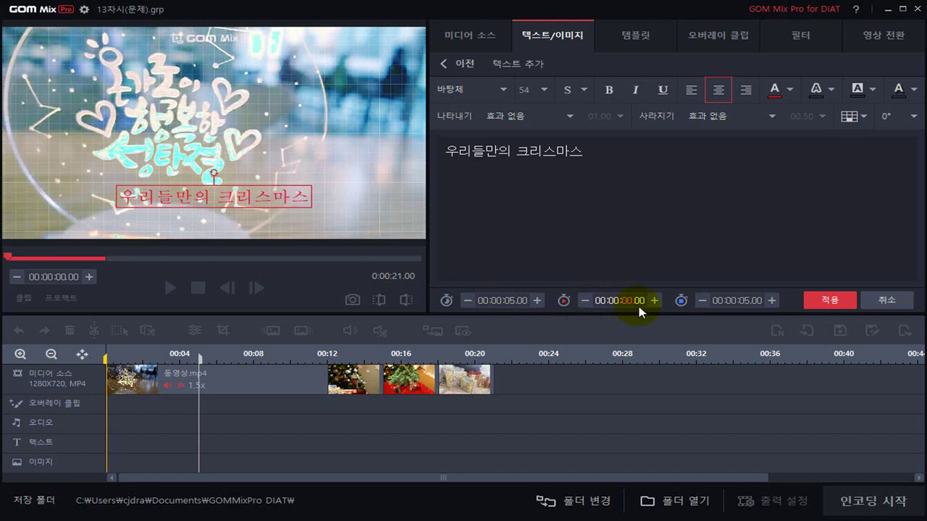
pyautogui.write('4')
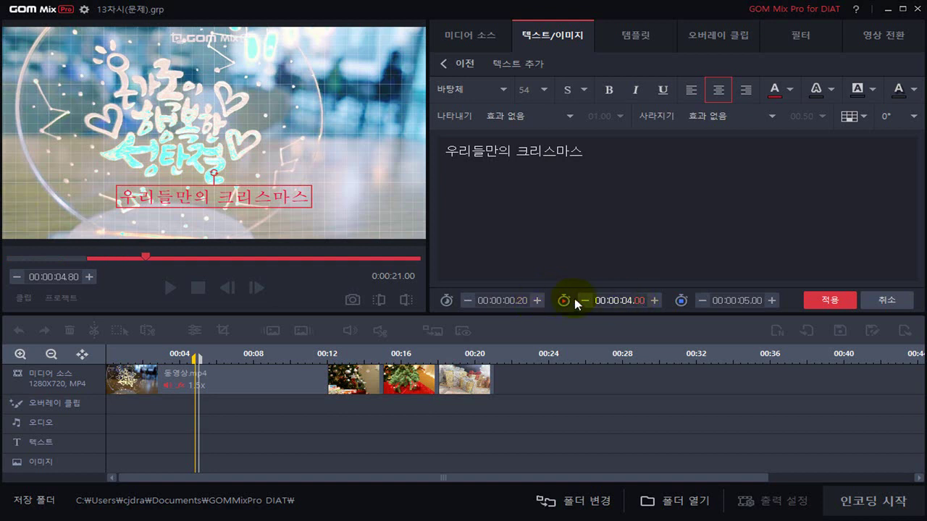
# Lengthen the text's duration to 6.96 seconds and set its start time to 5.40 seconds
pyautogui.click(536, 301)
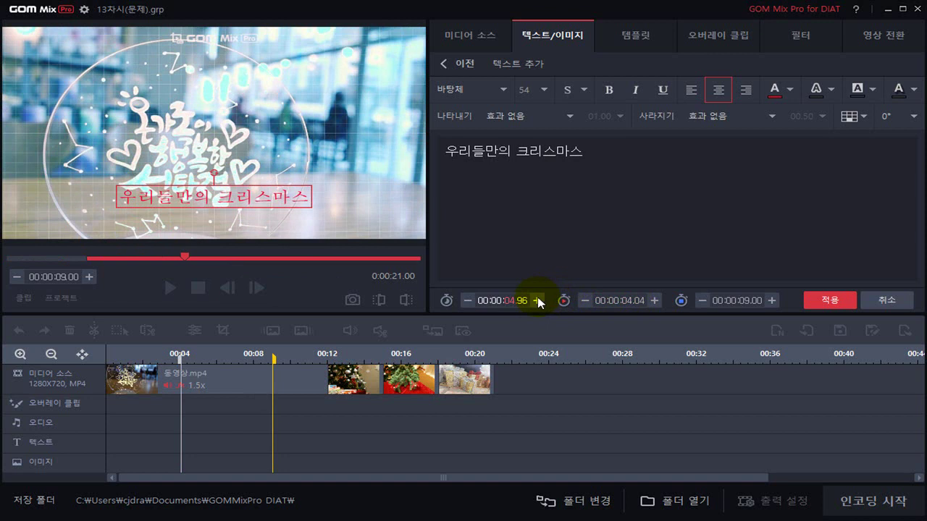
pyautogui.click(538, 301)
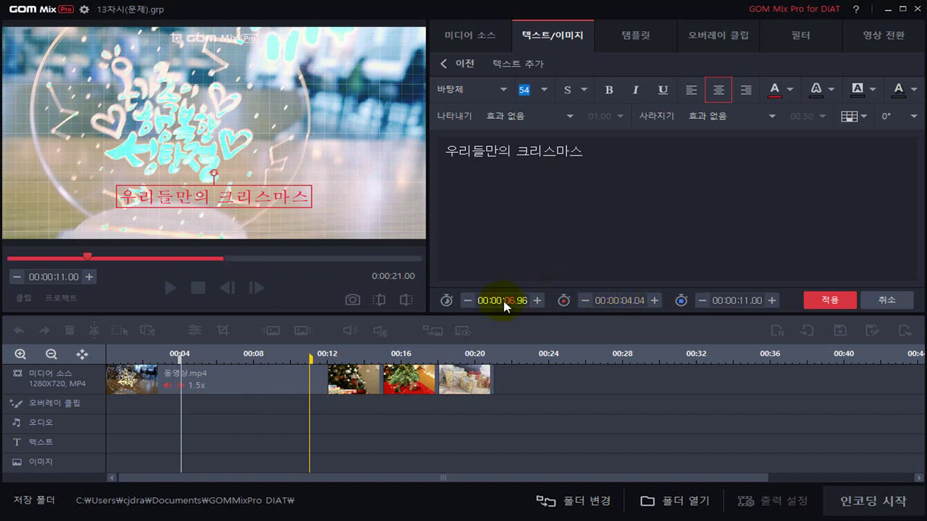
pyautogui.click(627, 305)
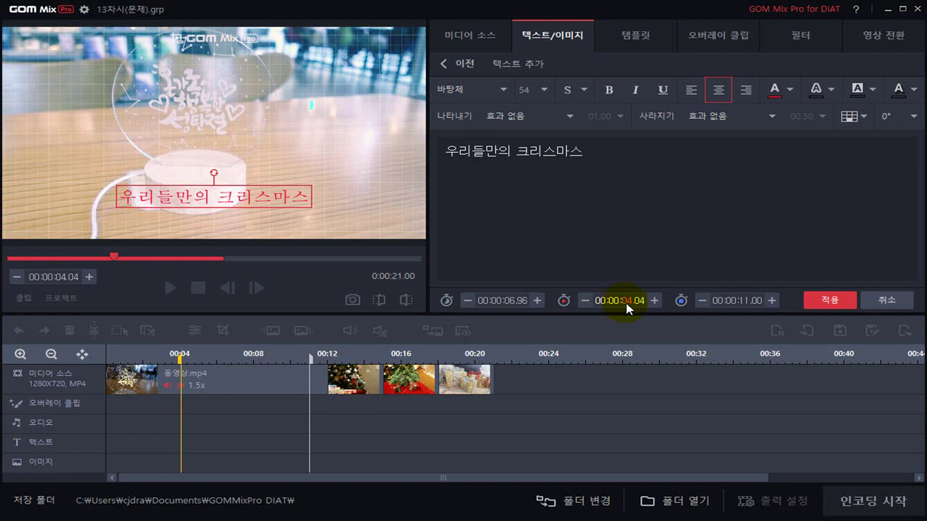
pyautogui.write('0540')
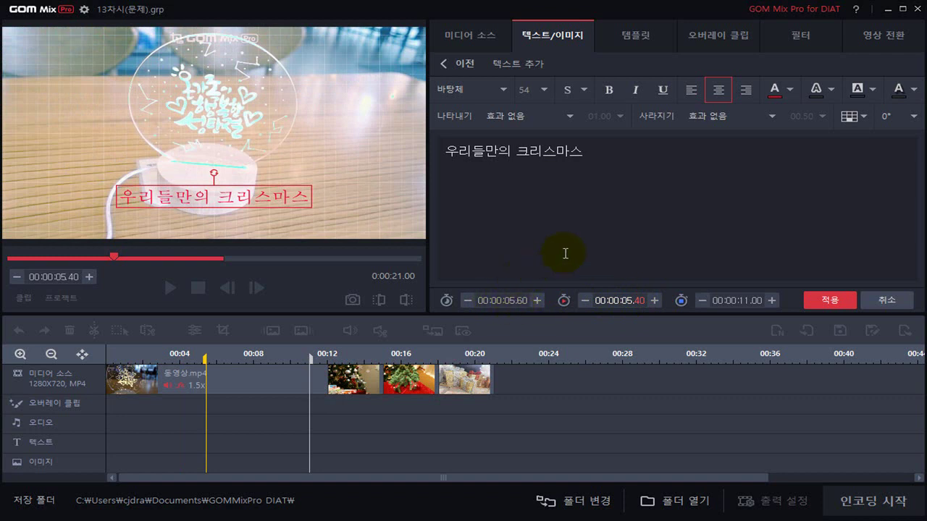
# Set the duration of 우리들만의 크리스마스 to 5.00 seconds and apply the text to the project
pyautogui.click(510, 303)
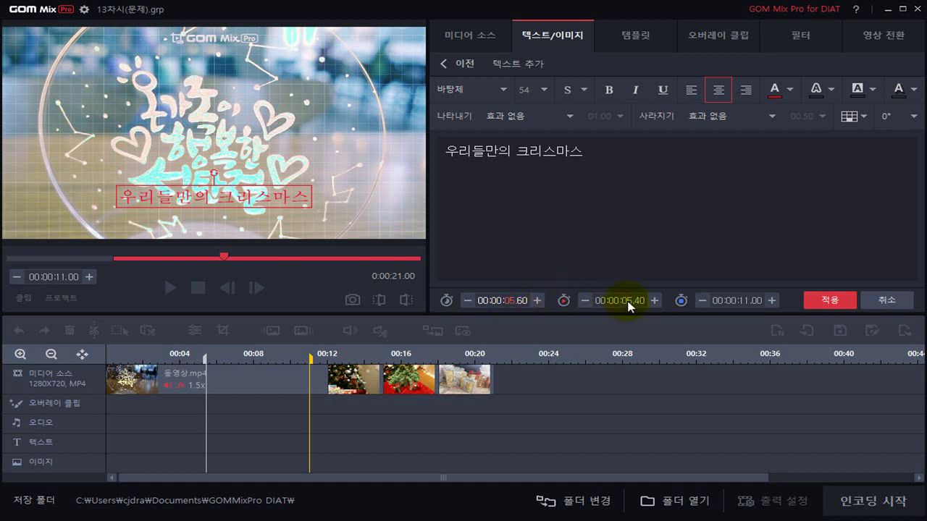
pyautogui.click(504, 300)
pyautogui.click(600, 300)
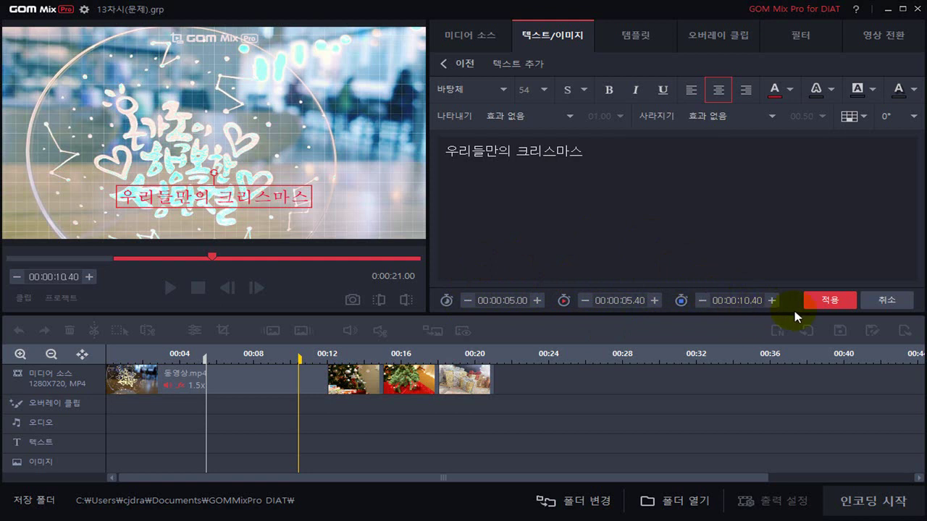
pyautogui.click(824, 302)
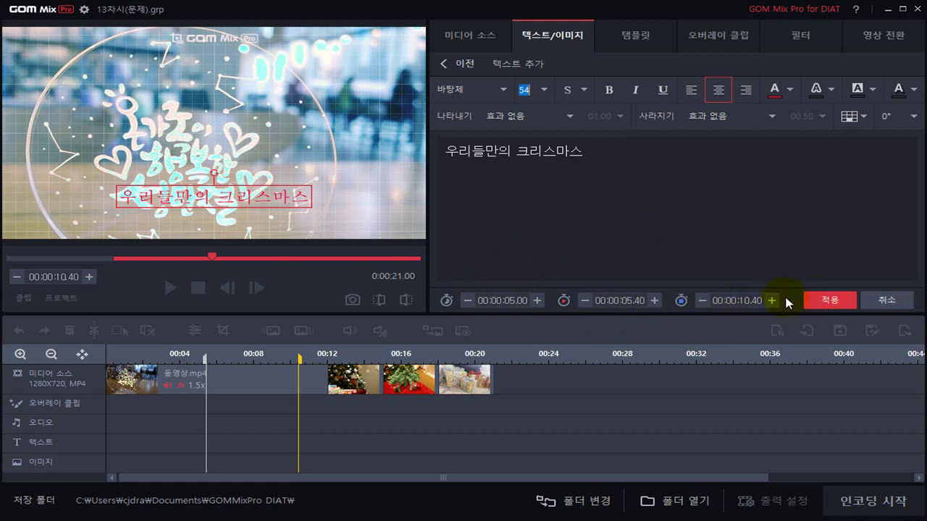
pyautogui.click(833, 305)
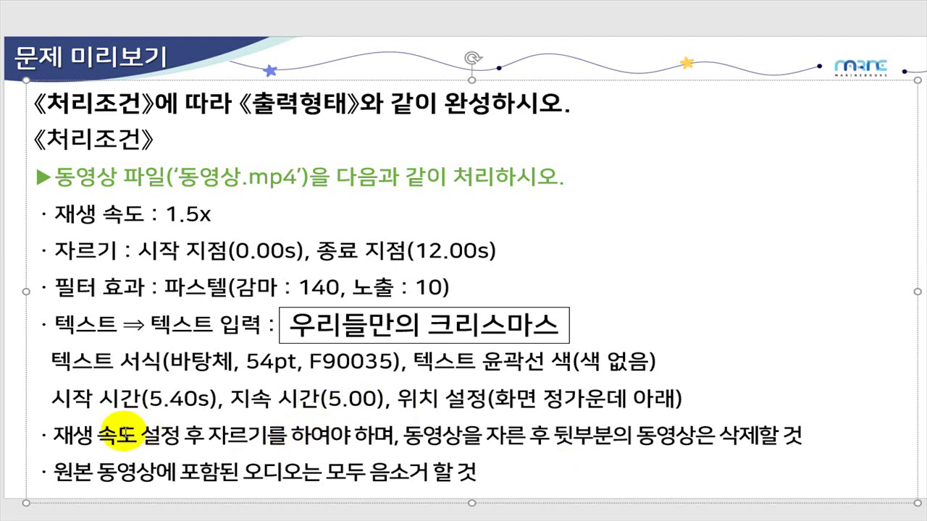
# Review the conditions on the slide about trimming after the speed setting and muting the original audio
pyautogui.click(54, 434)
pyautogui.keyDown('shift'); pyautogui.click(796, 438); pyautogui.keyUp('shift')
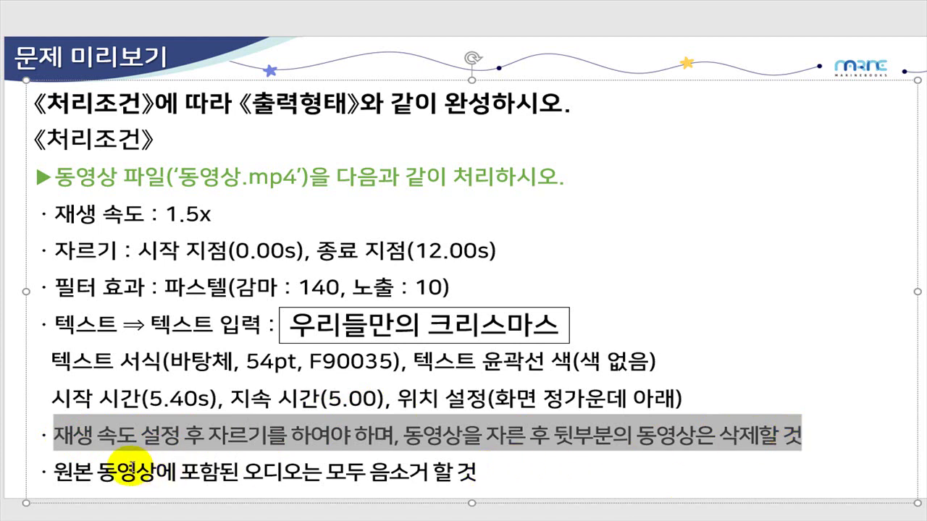
pyautogui.click(56, 474)
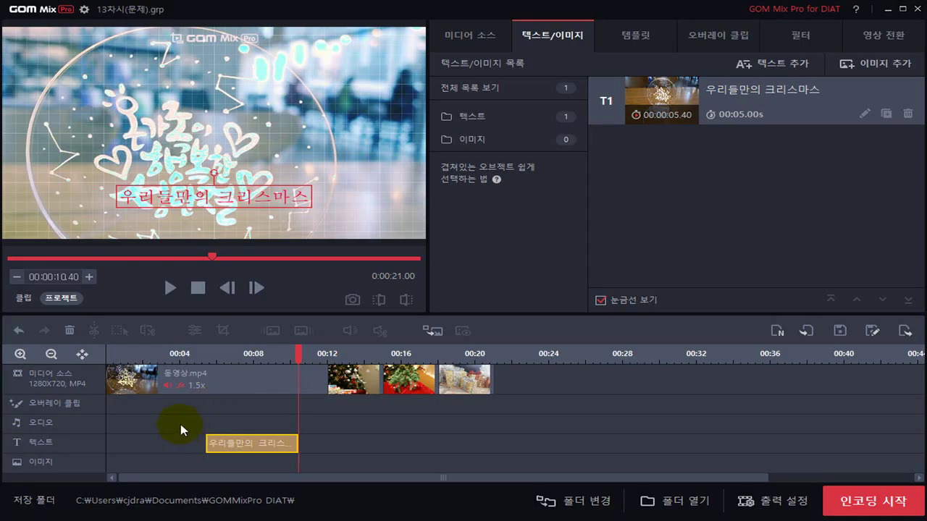
# Try muting the 동영상.mp4 clip and lowering its volume to 0, and restore the volume to 100
pyautogui.click(217, 388)
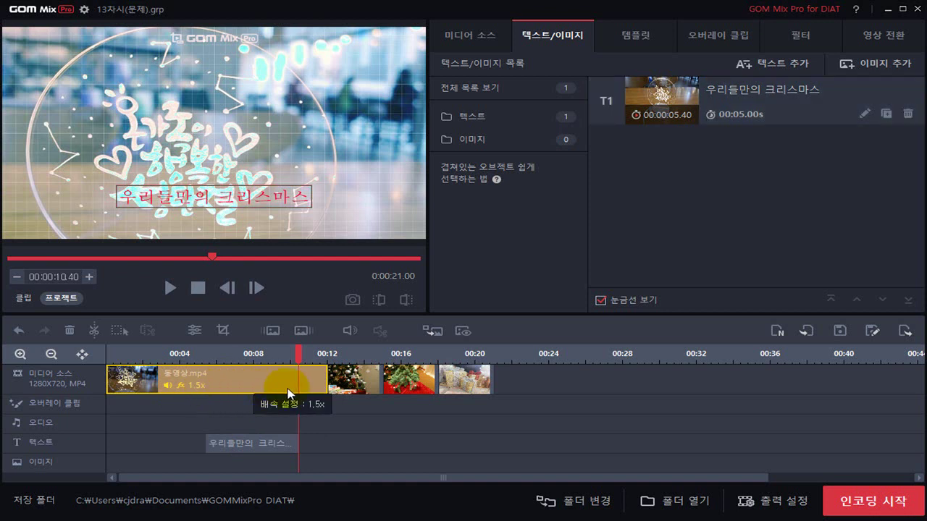
pyautogui.click(350, 334)
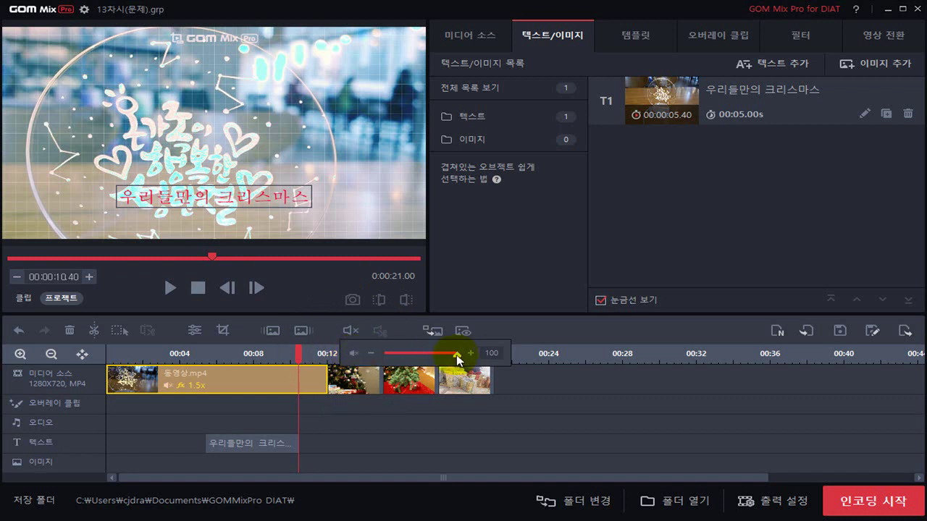
pyautogui.click(356, 354)
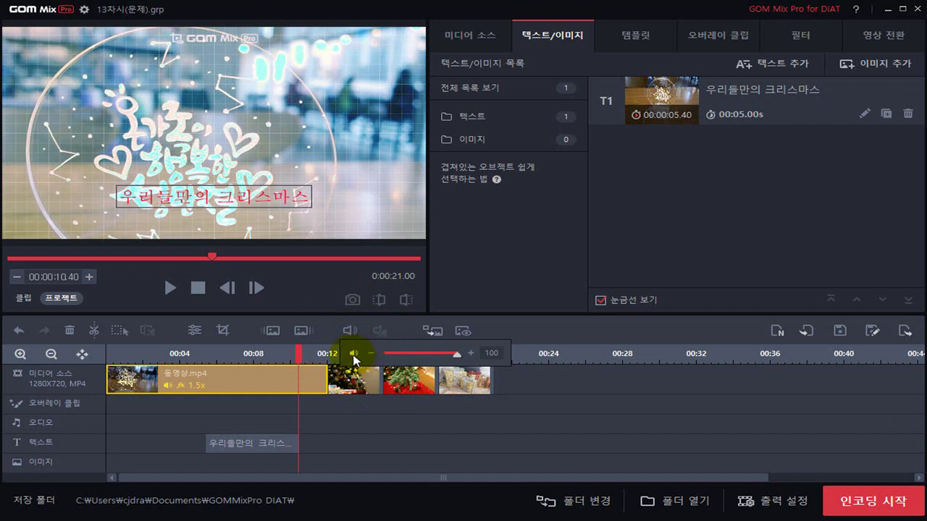
pyautogui.click(458, 355)
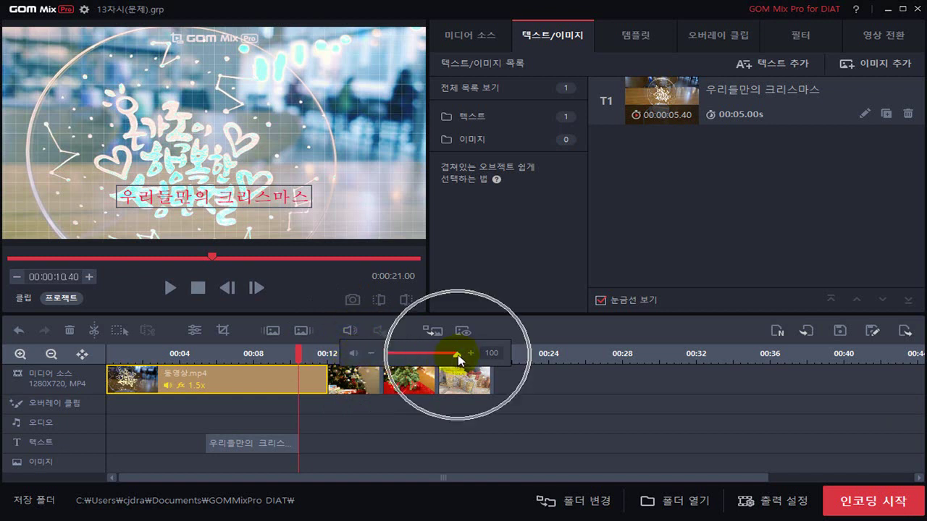
pyautogui.moveTo(459, 356); pyautogui.dragTo(381, 359)
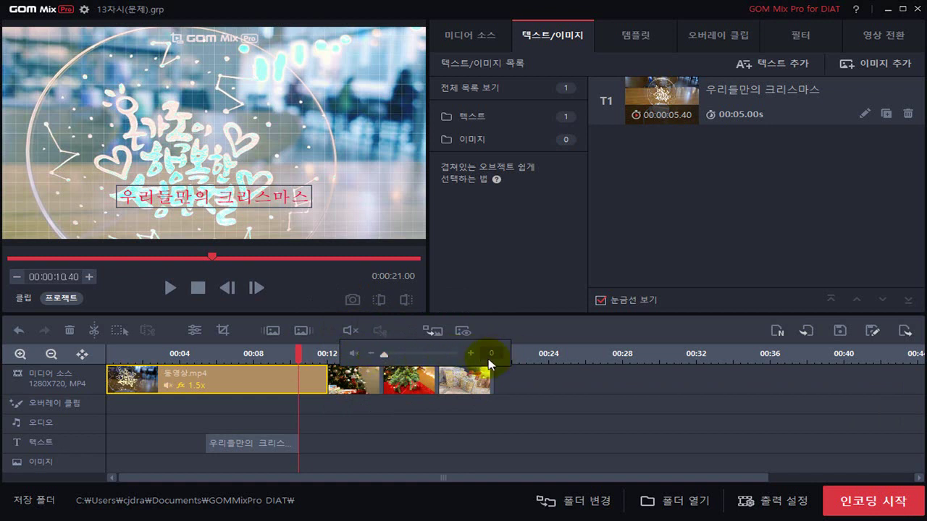
pyautogui.moveTo(383, 355); pyautogui.dragTo(465, 361)
pyautogui.click(354, 354)
pyautogui.click(354, 355)
pyautogui.moveTo(459, 360)
pyautogui.mouseDown()
pyautogui.moveTo(369, 358)
pyautogui.moveTo(468, 361)
pyautogui.mouseUp()
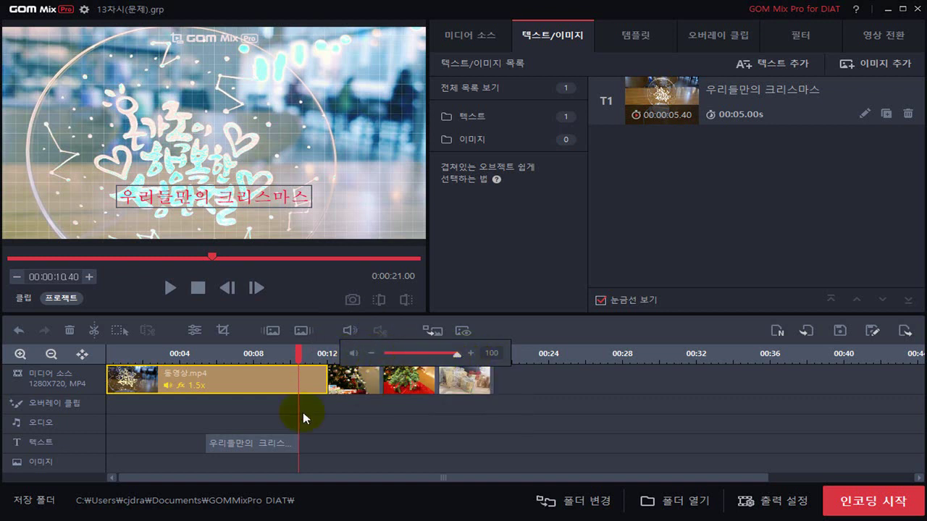
# Mute the audio of the 동영상.mp4 clip on the timeline
pyautogui.click(168, 391)
pyautogui.click(168, 390)
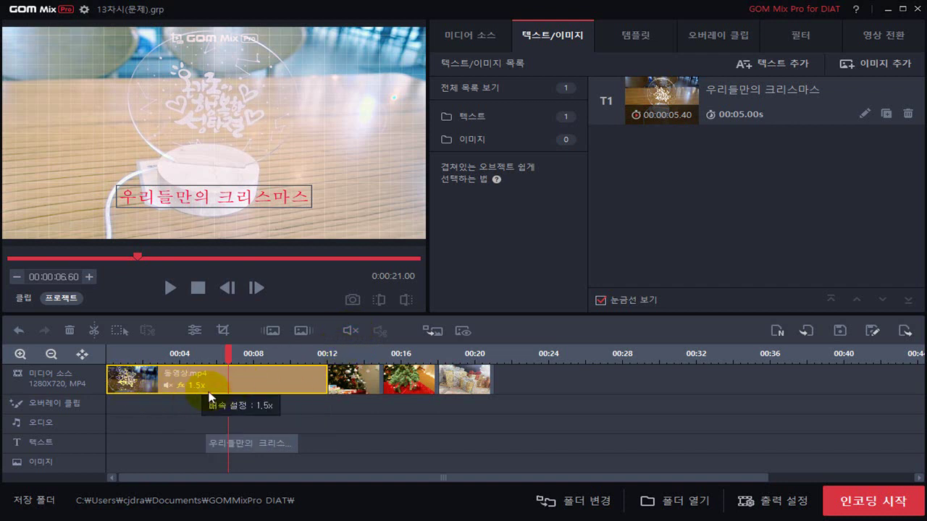
pyautogui.click(170, 388)
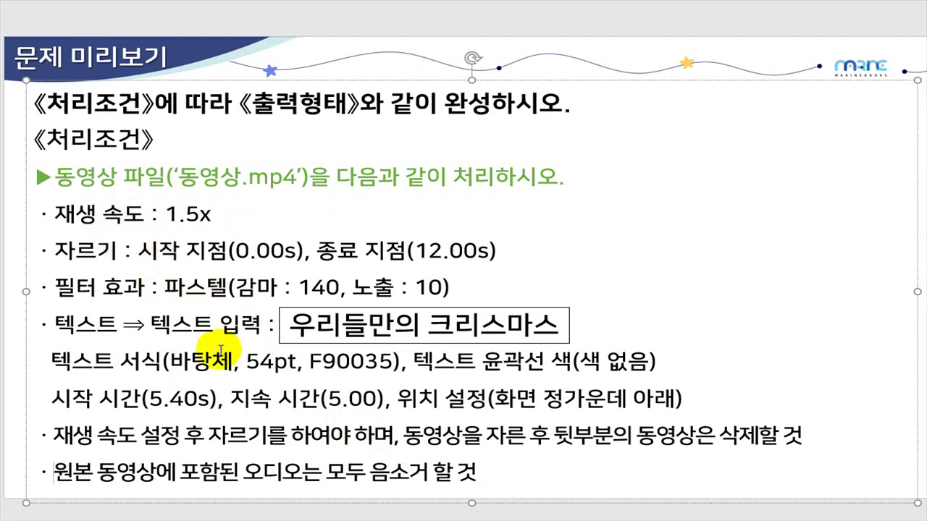
# Recheck the trimming-order condition and the text's start time and duration conditions on the slide
pyautogui.click(52, 437)
pyautogui.keyDown('shift'); pyautogui.click(796, 437); pyautogui.keyUp('shift')
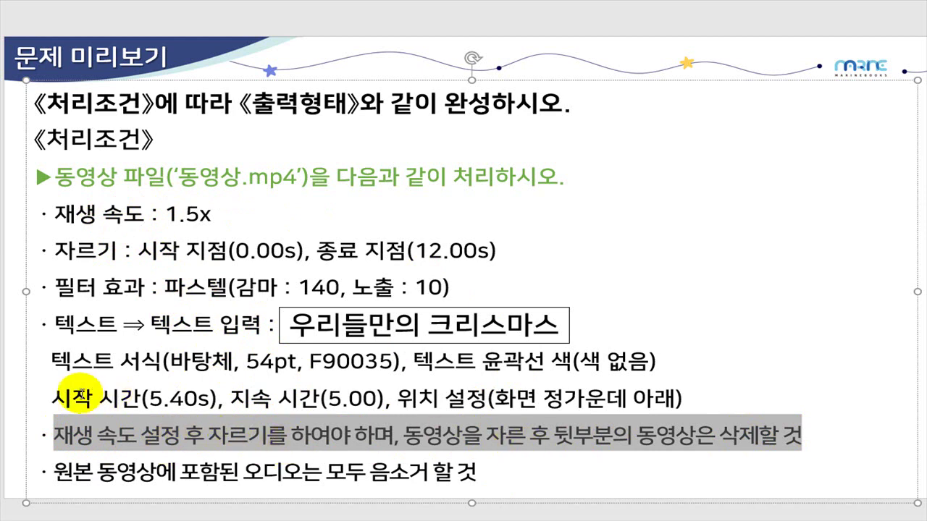
pyautogui.click(55, 397)
pyautogui.keyDown('shift'); pyautogui.click(383, 398); pyautogui.keyUp('shift')
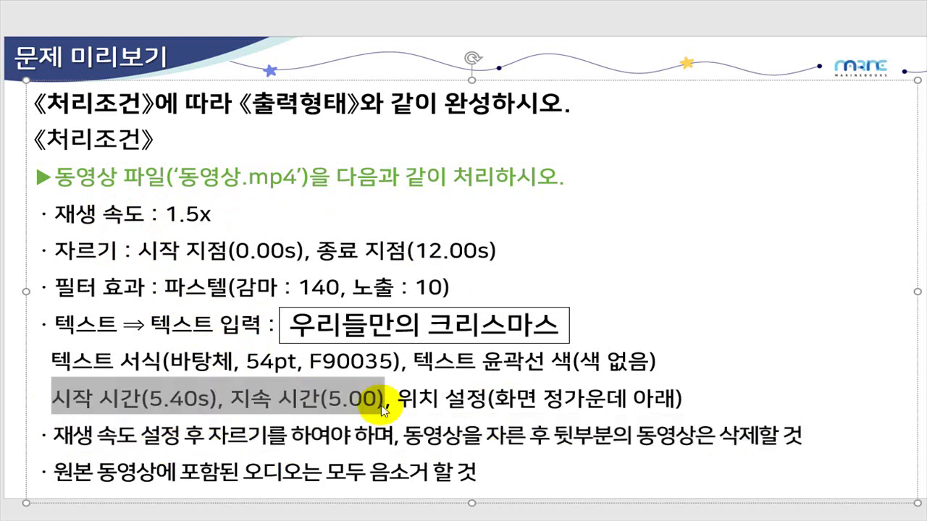
pyautogui.click(309, 399)
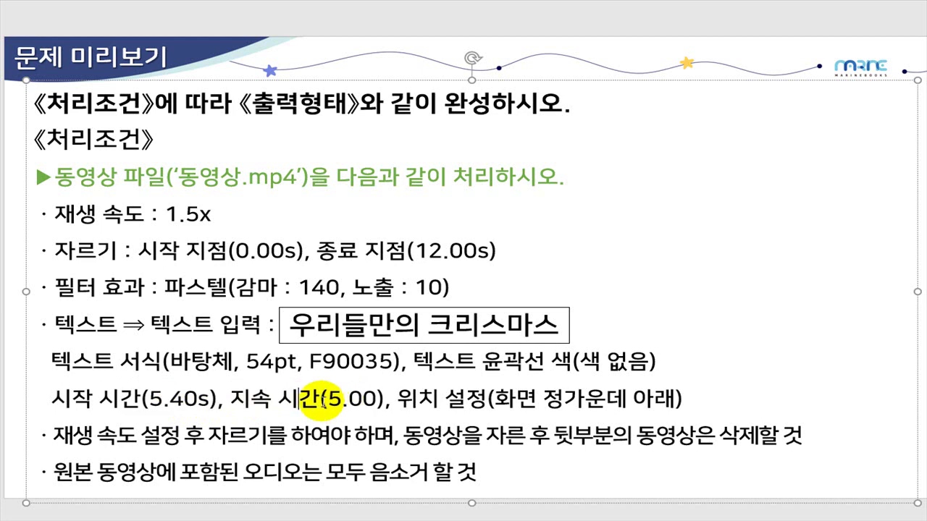